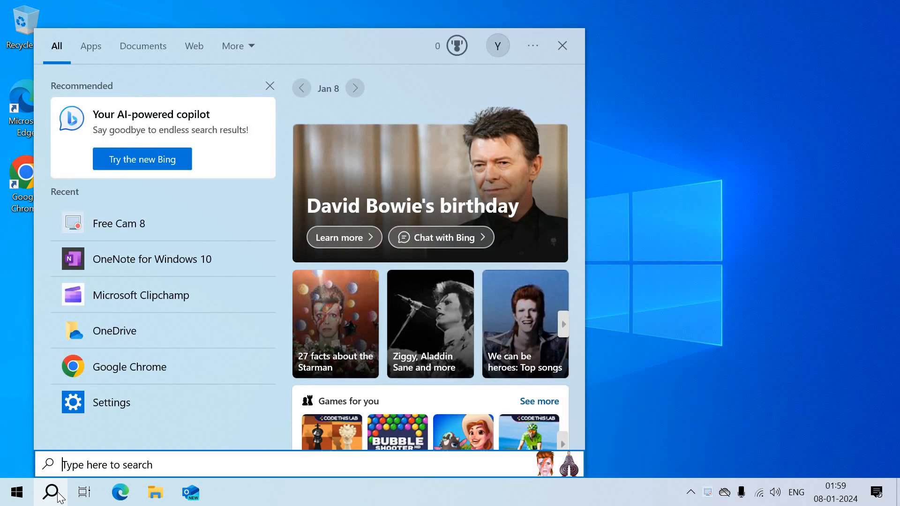
Search Windows for OneNote and open the OneNote for Windows 10 app
{"action": "type", "text": "onet"}
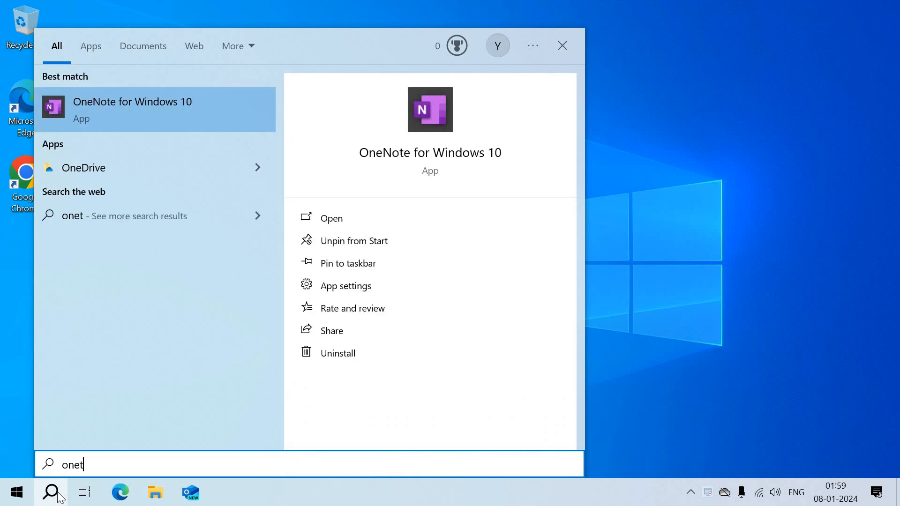
{"action": "key", "text": "Return"}
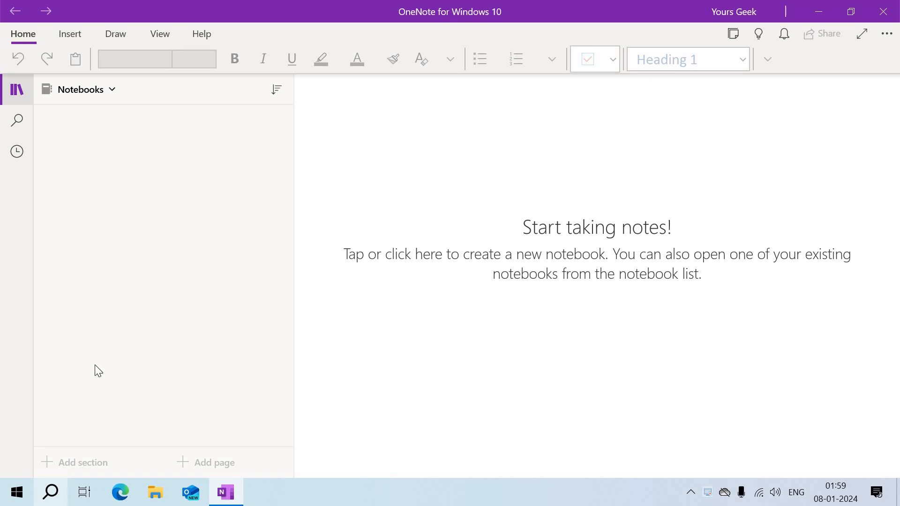
Visit Microsoft Store from the desktop, close it and return to the OneNote for Windows 10 window
{"action": "left_click", "coordinate": [817, 15]}
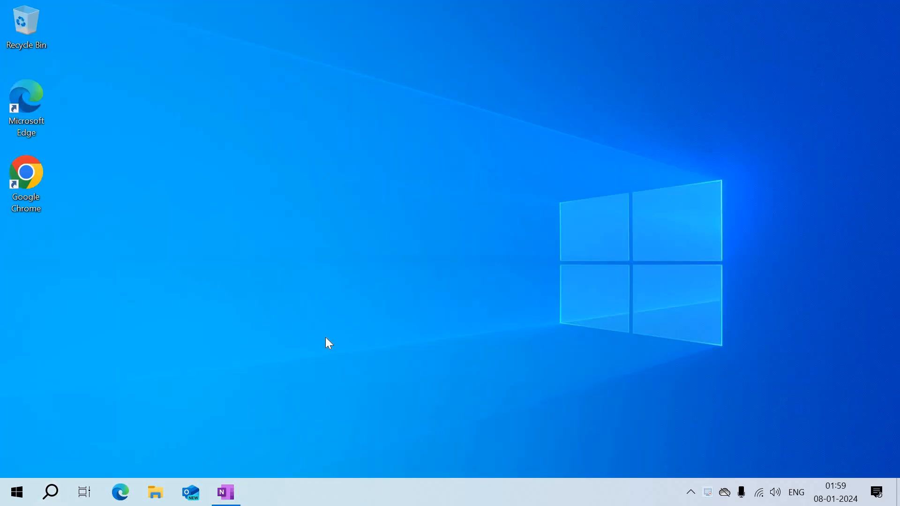
{"action": "left_click", "coordinate": [52, 491]}
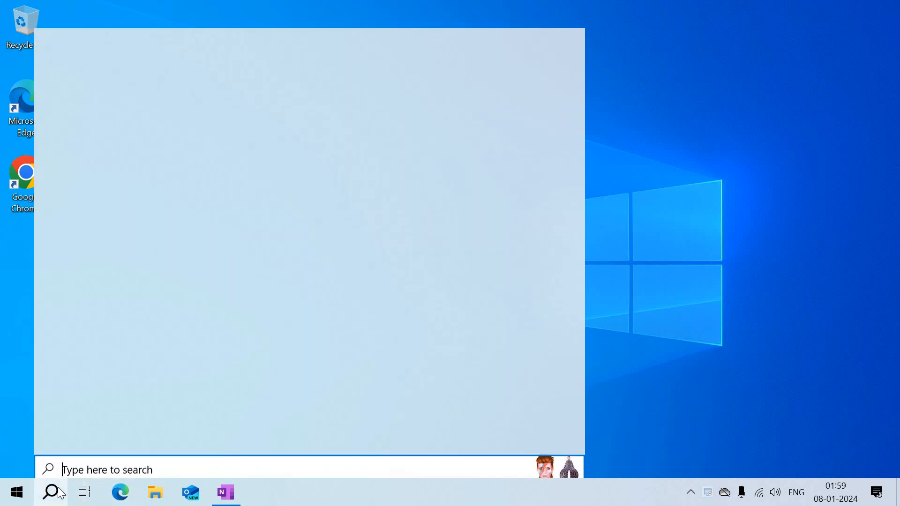
{"action": "type", "text": "store"}
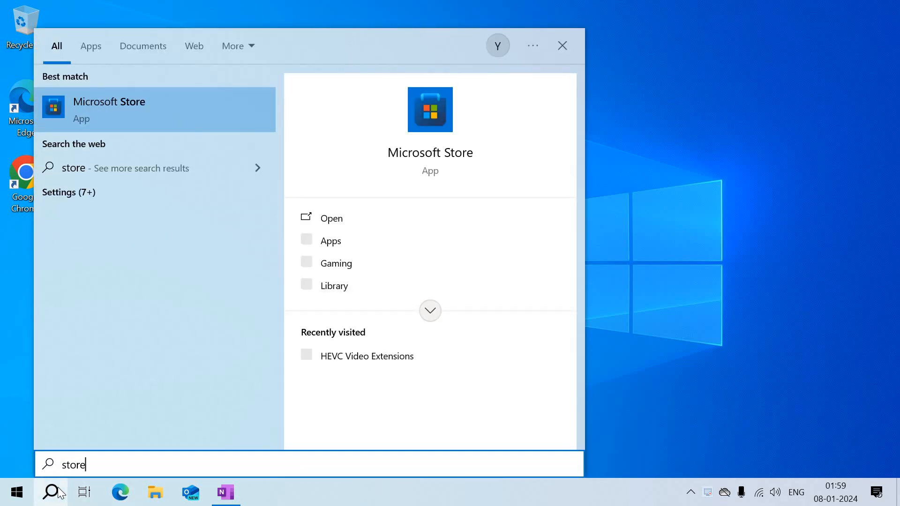
{"action": "key", "text": "Return"}
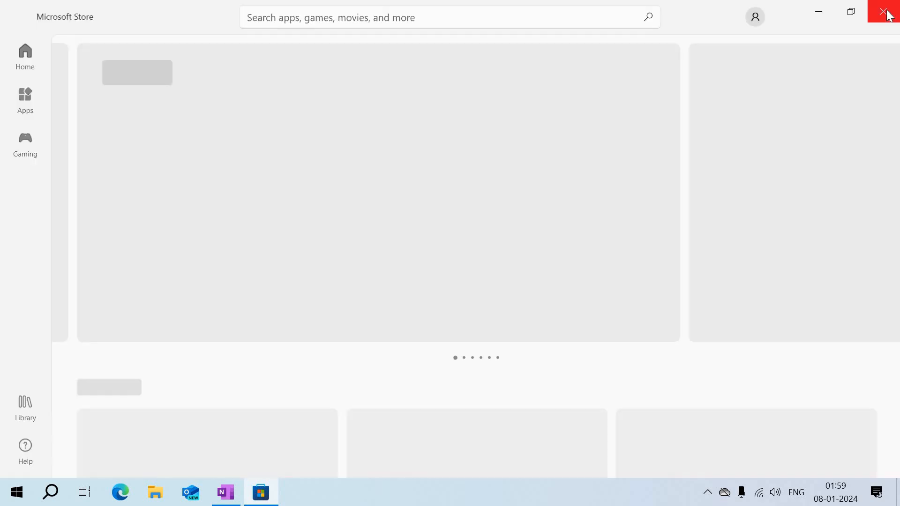
{"action": "left_click", "coordinate": [889, 15]}
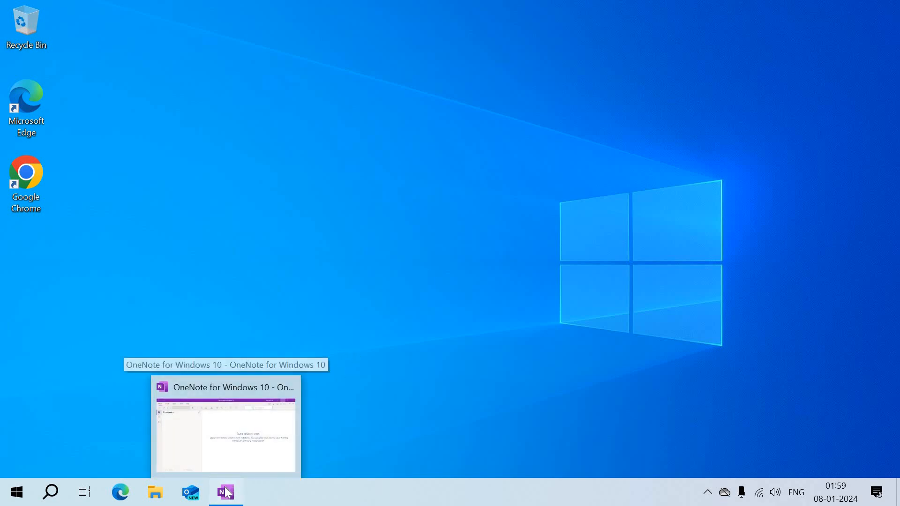
{"action": "left_click", "coordinate": [225, 412]}
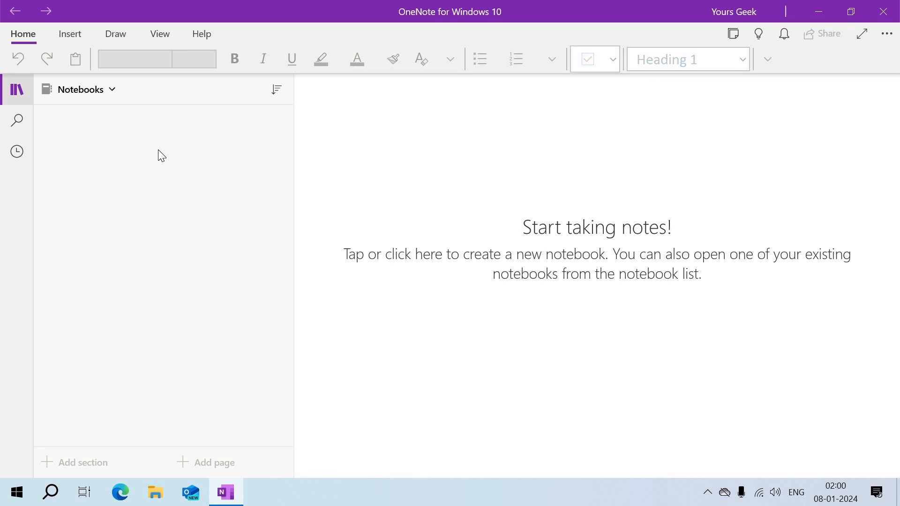
Create a new notebook named Cricket
{"action": "left_click", "coordinate": [105, 94]}
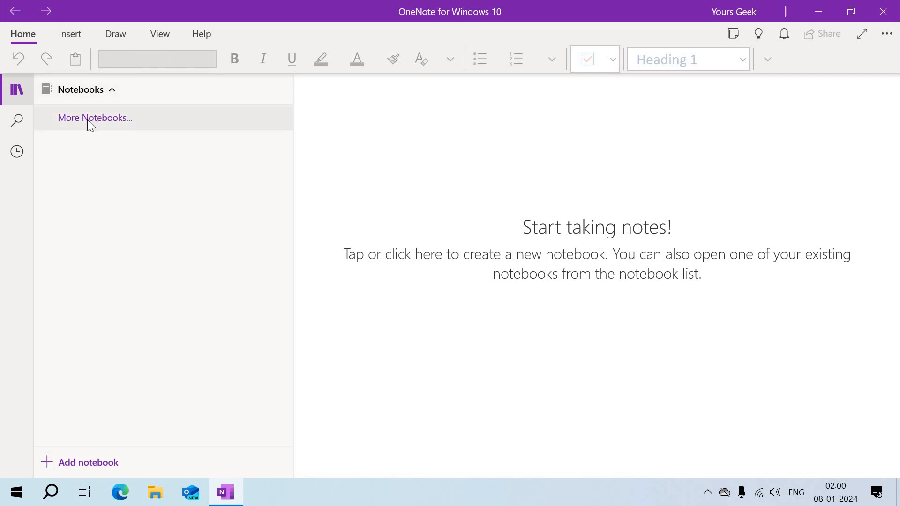
{"action": "left_click", "coordinate": [115, 91]}
{"action": "left_click", "coordinate": [115, 91]}
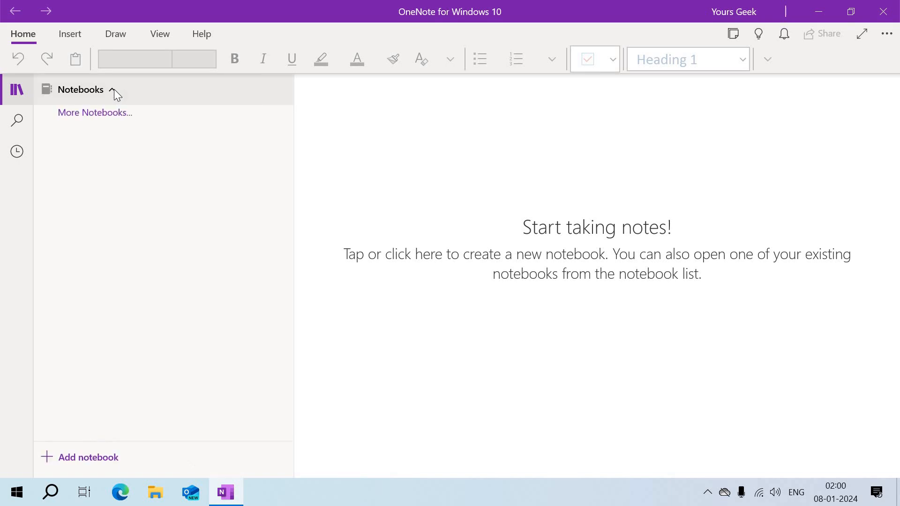
{"action": "left_click", "coordinate": [72, 461]}
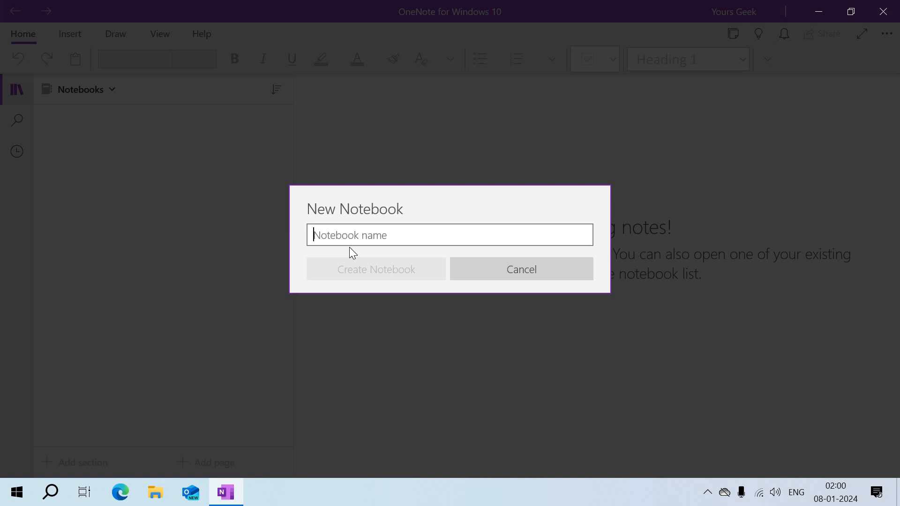
{"action": "type", "text": "Cricket"}
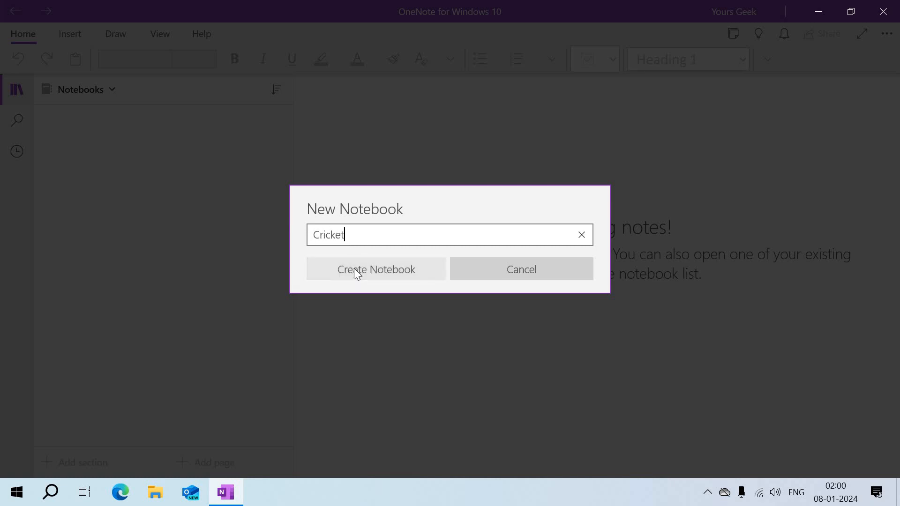
{"action": "left_click", "coordinate": [354, 268]}
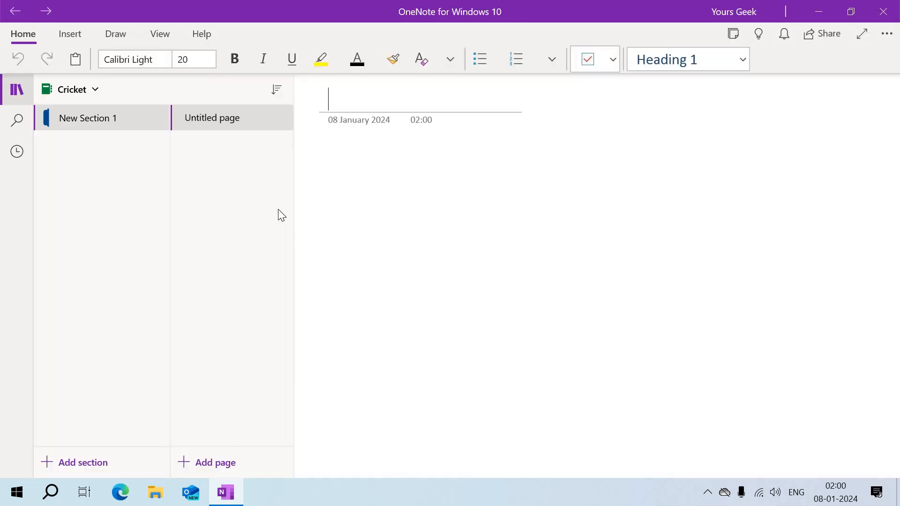
Rename the Cricket notebook's first section as Section 1
{"action": "right_click", "coordinate": [84, 116]}
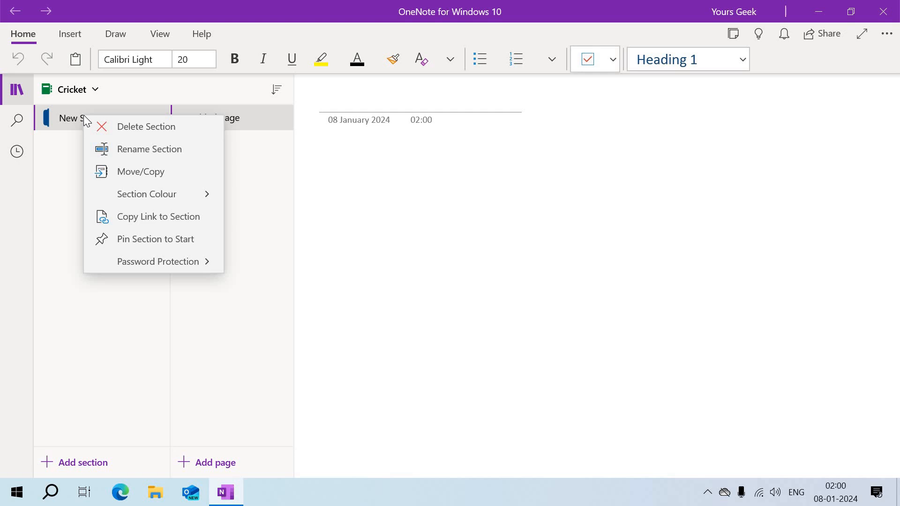
{"action": "left_click", "coordinate": [112, 150]}
{"action": "type", "text": "S"}
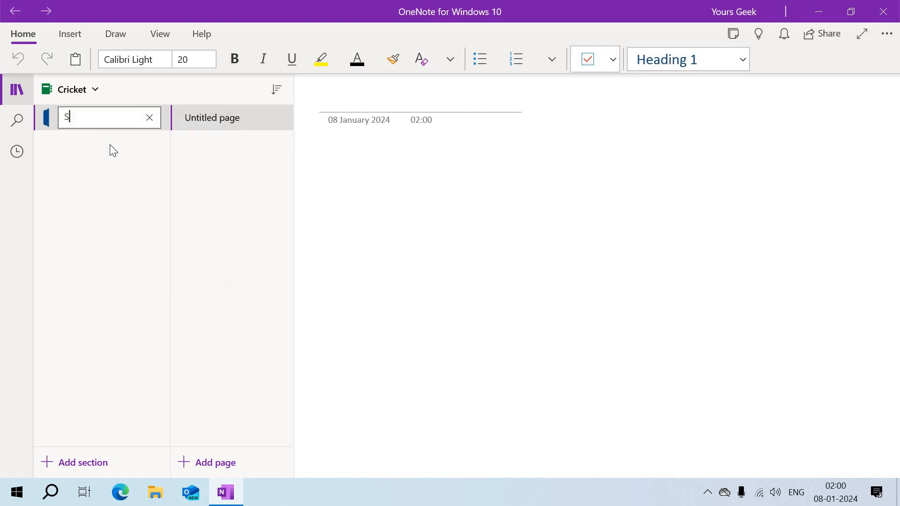
{"action": "type", "text": "ection 1"}
{"action": "key", "text": "Return"}
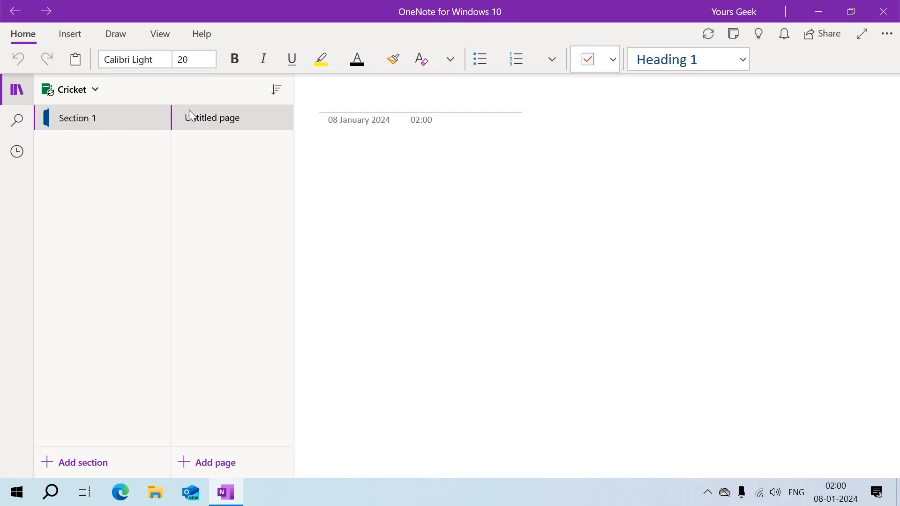
Give the untitled page in Section 1 the title Introduction, correcting its spelling
{"action": "left_click", "coordinate": [202, 121]}
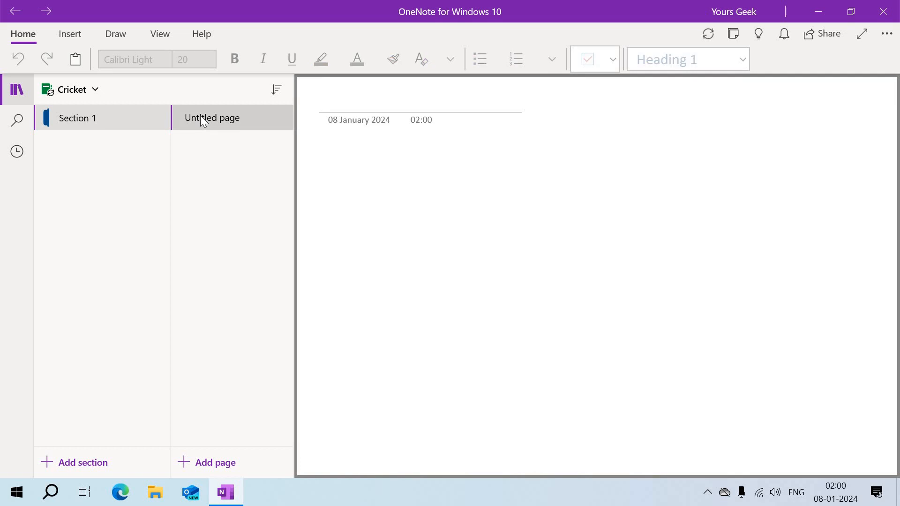
{"action": "left_click", "coordinate": [345, 103]}
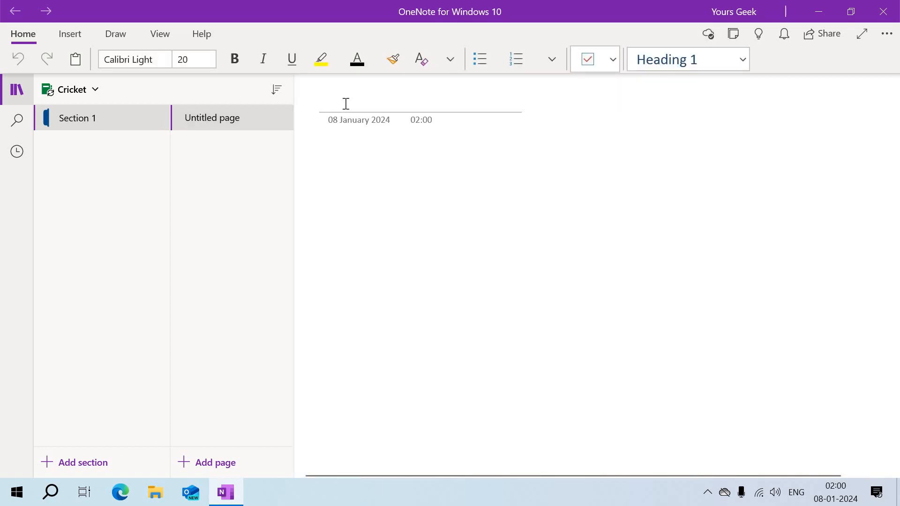
{"action": "type", "text": "Intr"}
{"action": "type", "text": "odcuti"}
{"action": "key", "text": "BackSpace"}
{"action": "type", "text": "cu"}
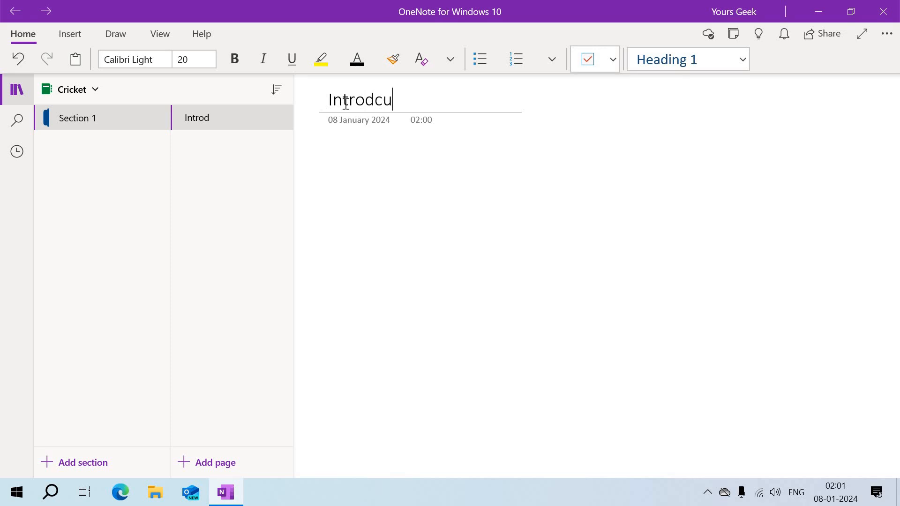
{"action": "type", "text": "tion"}
{"action": "key", "text": "Return"}
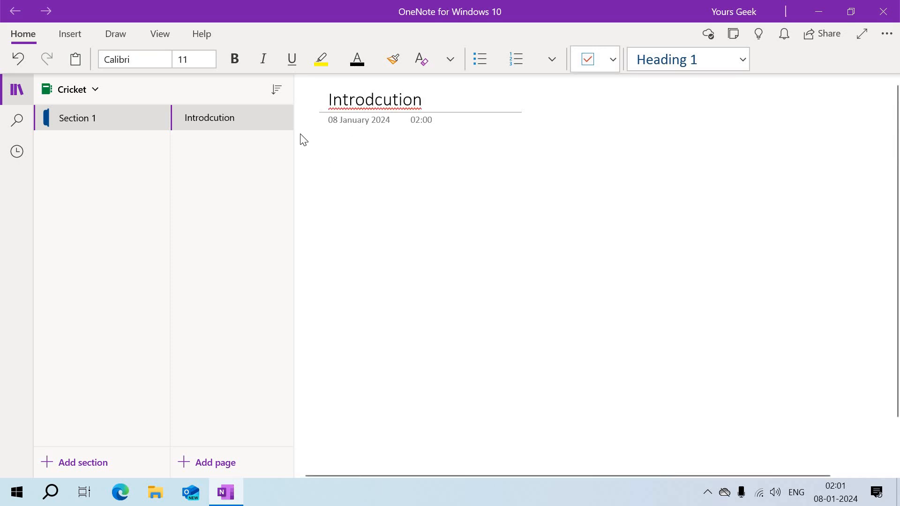
{"action": "left_click", "coordinate": [391, 100]}
{"action": "key", "text": "BackSpace"}
{"action": "key", "text": "BackSpace"}
{"action": "type", "text": "uc"}
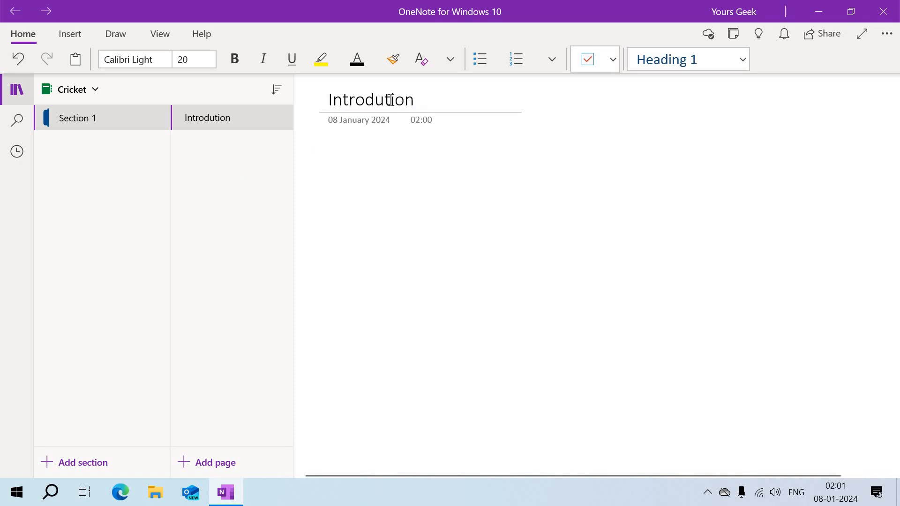
{"action": "left_click", "coordinate": [235, 116]}
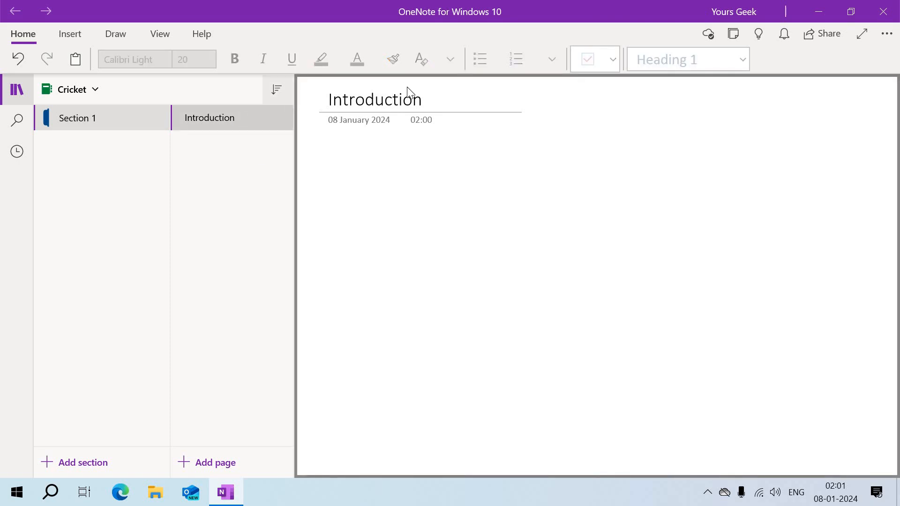
{"action": "left_click", "coordinate": [434, 98]}
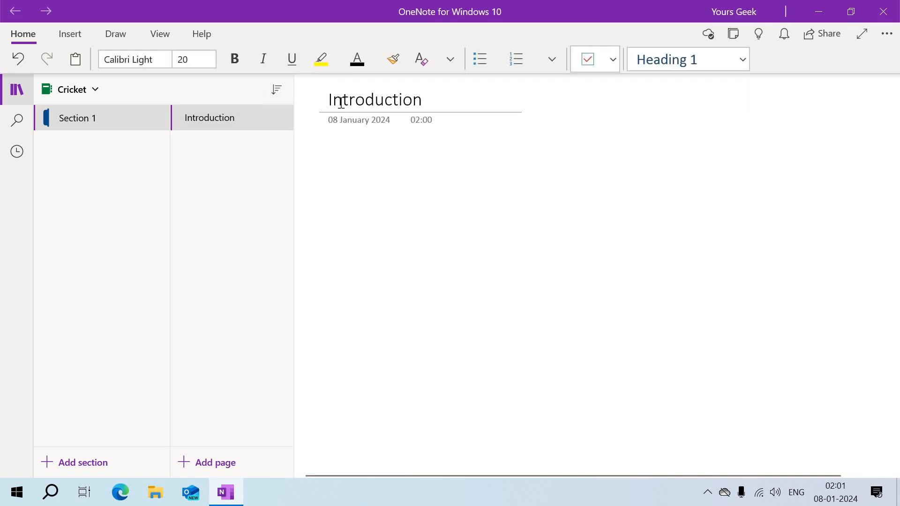
{"action": "left_click", "coordinate": [226, 123]}
{"action": "right_click", "coordinate": [226, 123]}
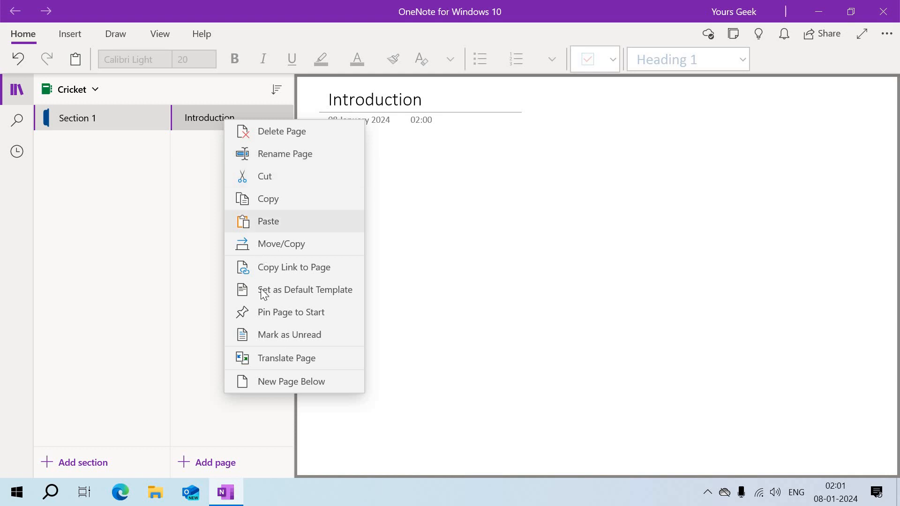
{"action": "left_click", "coordinate": [203, 242]}
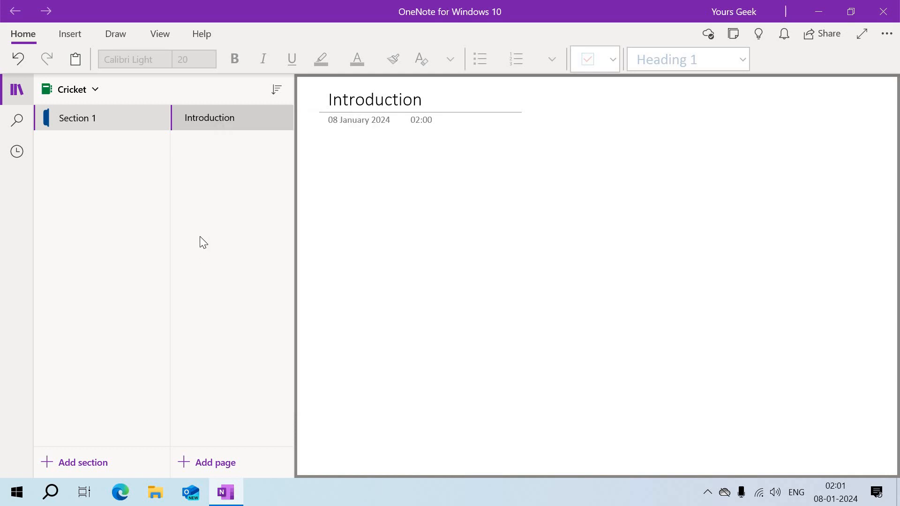
Add a second page to Section 1 and title it Map
{"action": "left_click", "coordinate": [200, 463]}
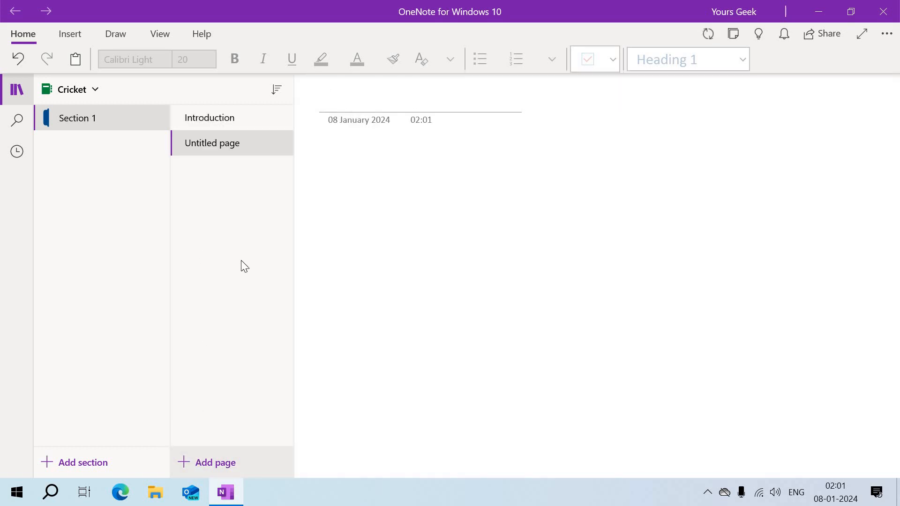
{"action": "left_click", "coordinate": [218, 146]}
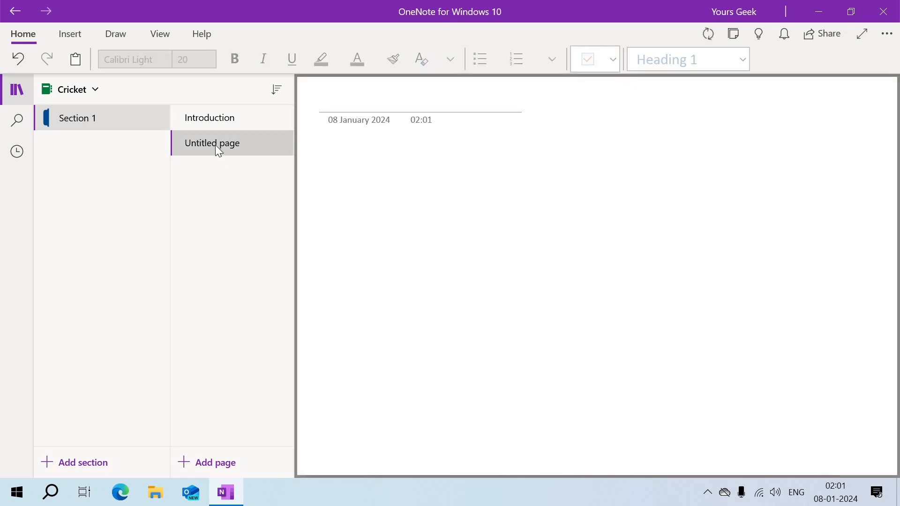
{"action": "left_click", "coordinate": [353, 95]}
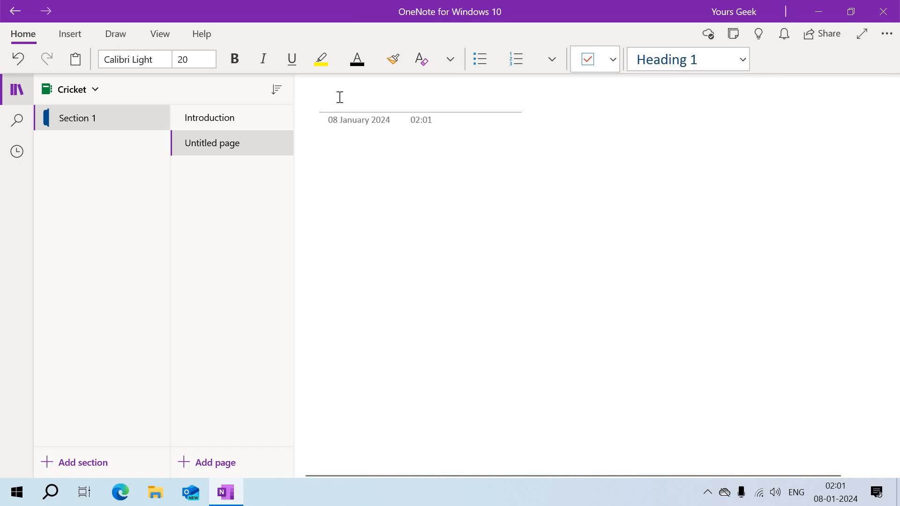
{"action": "type", "text": "M"}
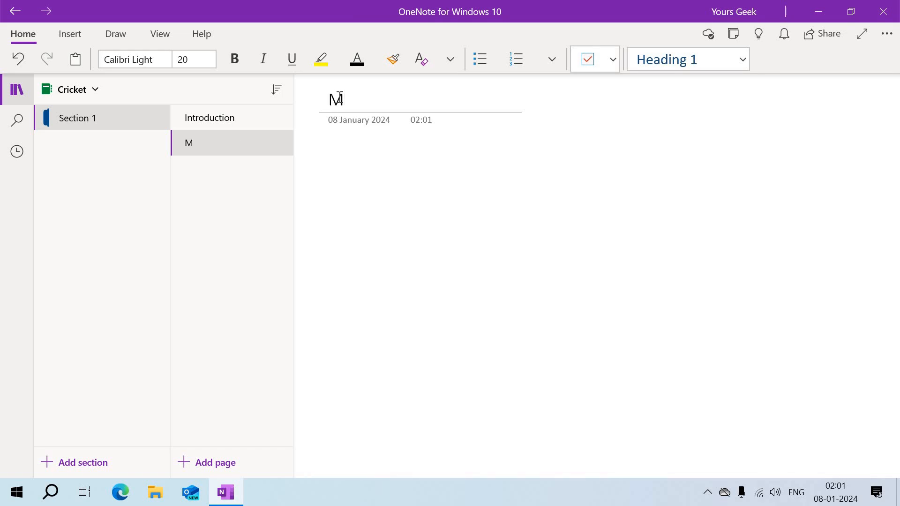
{"action": "type", "text": "ap"}
{"action": "key", "text": "Return"}
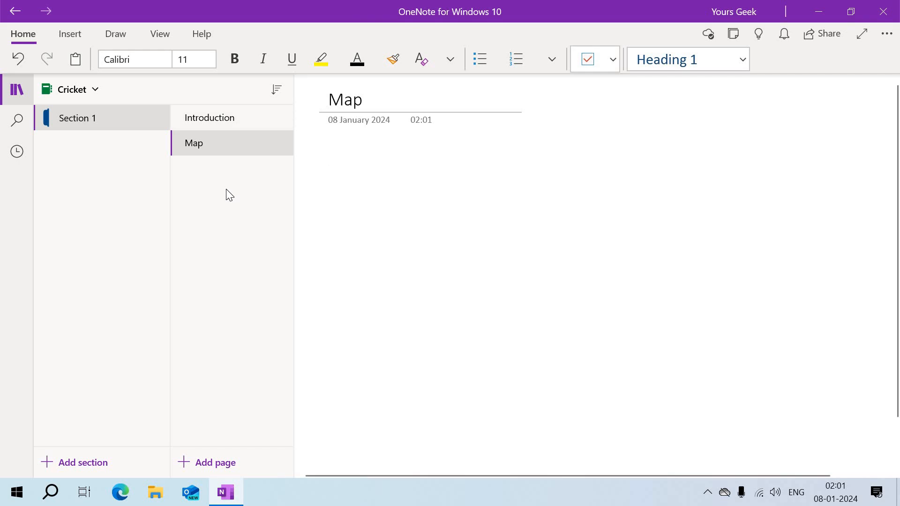
Write the note "This is a test section notebook" in the body of the Introduction page
{"action": "left_click", "coordinate": [221, 124]}
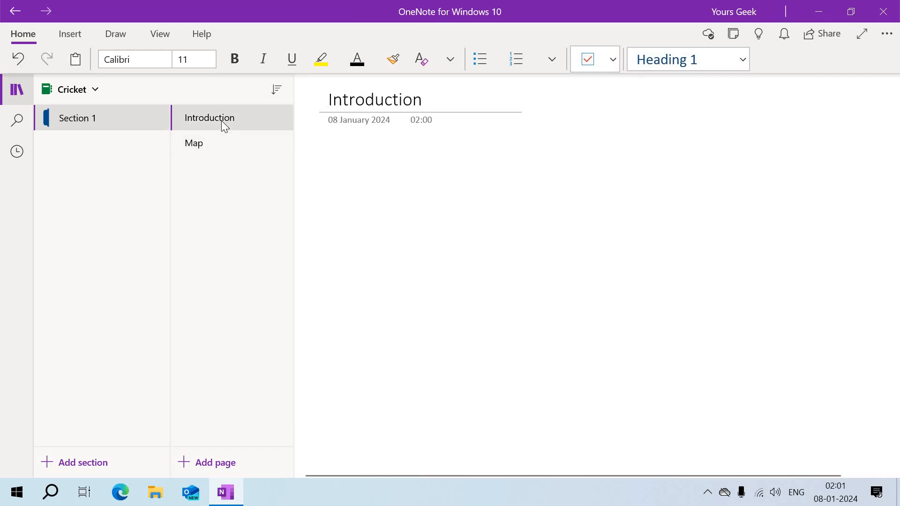
{"action": "left_click", "coordinate": [435, 163]}
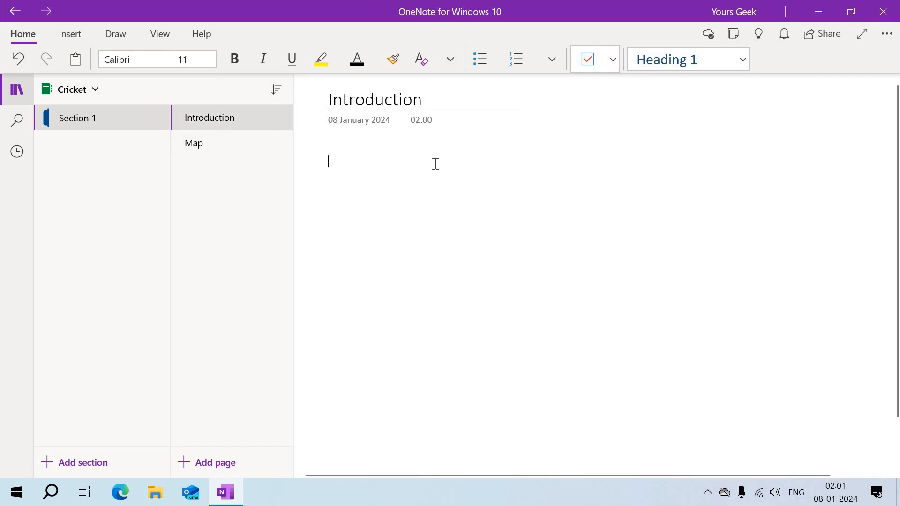
{"action": "type", "text": "This"}
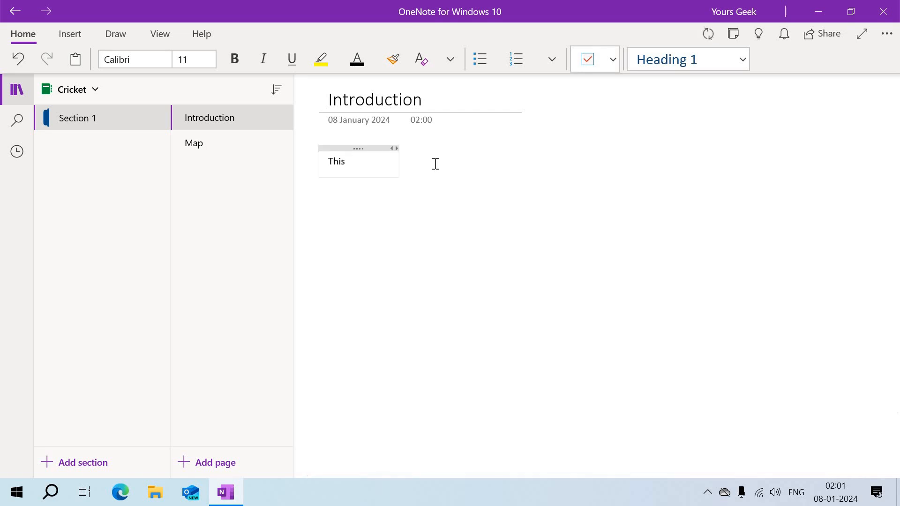
{"action": "type", "text": " is a test"}
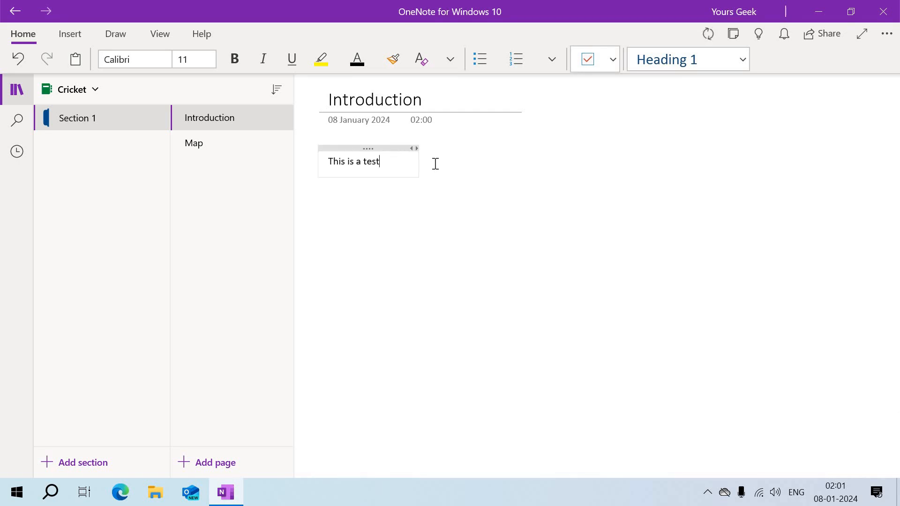
{"action": "type", "text": " section notebook "}
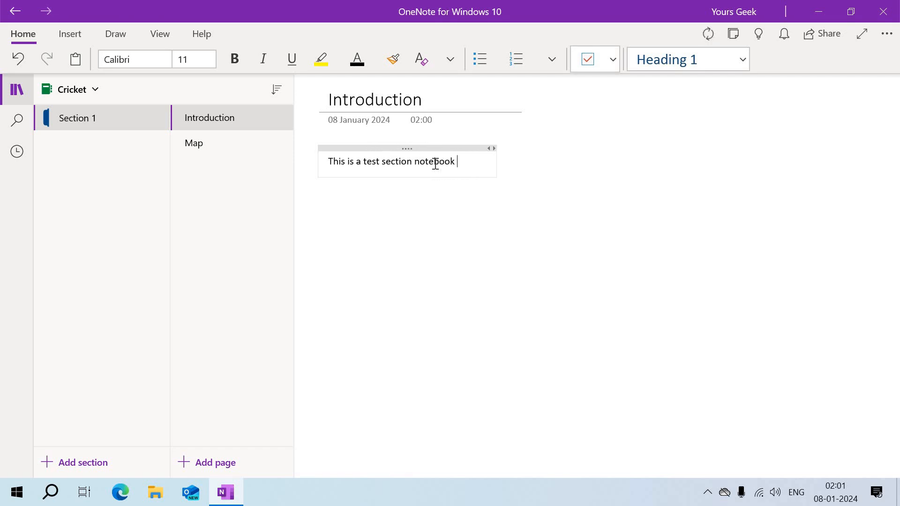
Complete the Introduction note's first line with "page" and add a second line reading "We are creating our first page"
{"action": "type", "text": "page"}
{"action": "key", "text": "Return"}
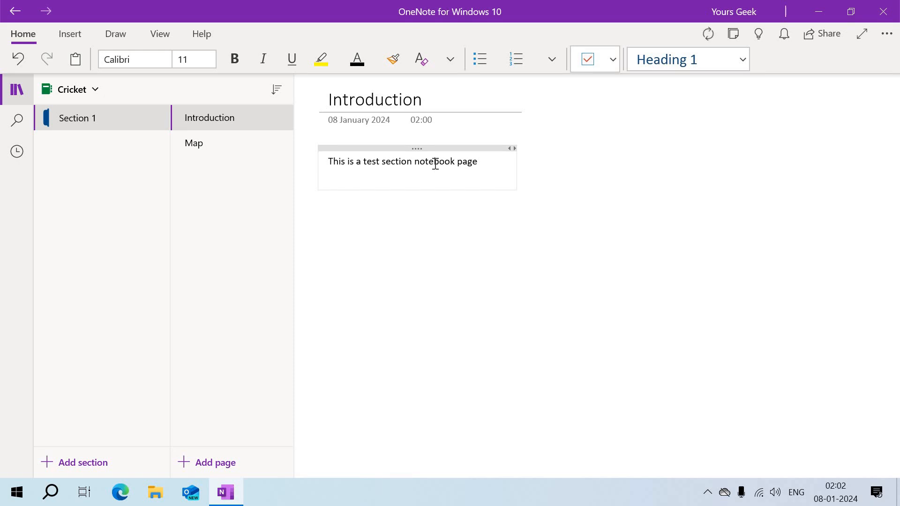
{"action": "type", "text": "We are cr"}
{"action": "type", "text": "eating our firs"}
{"action": "type", "text": "t"}
{"action": "key", "text": "BackSpace"}
{"action": "type", "text": "r first page"}
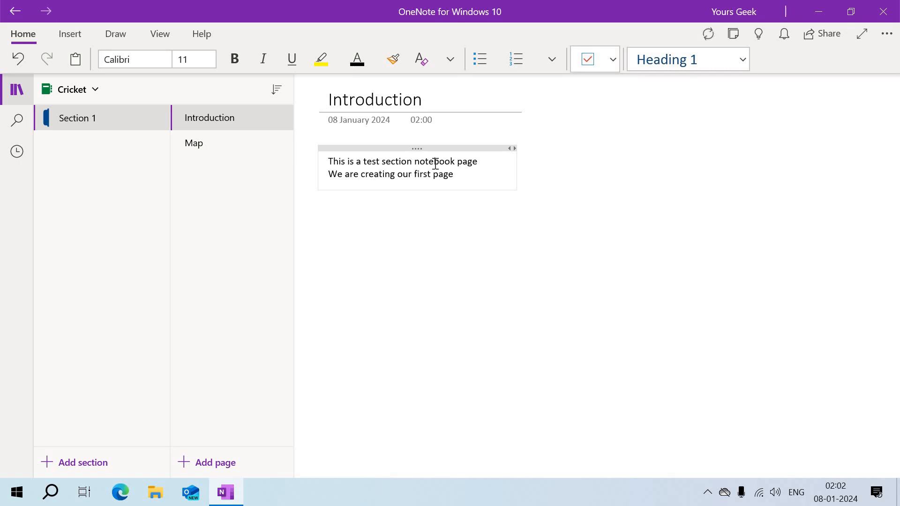
Add a third note line tagged Important that reads "This is important"
{"action": "key", "text": "Return"}
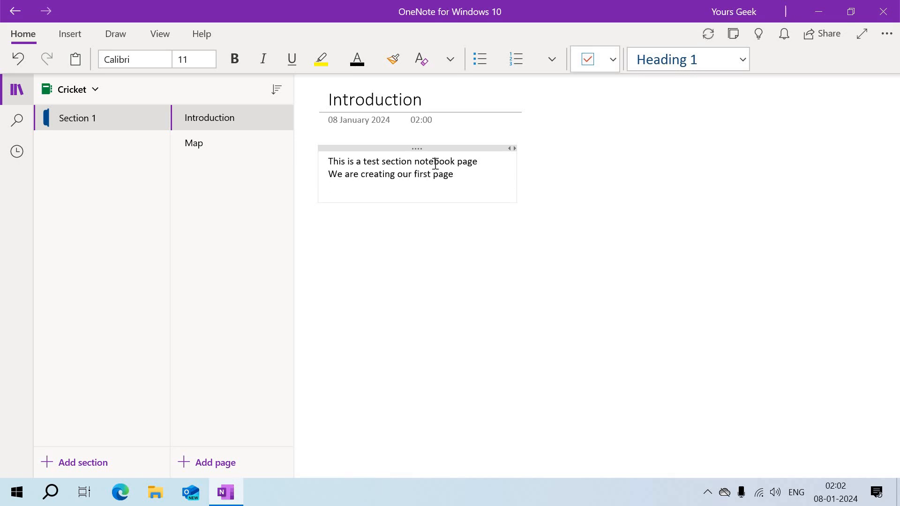
{"action": "left_click", "coordinate": [335, 186]}
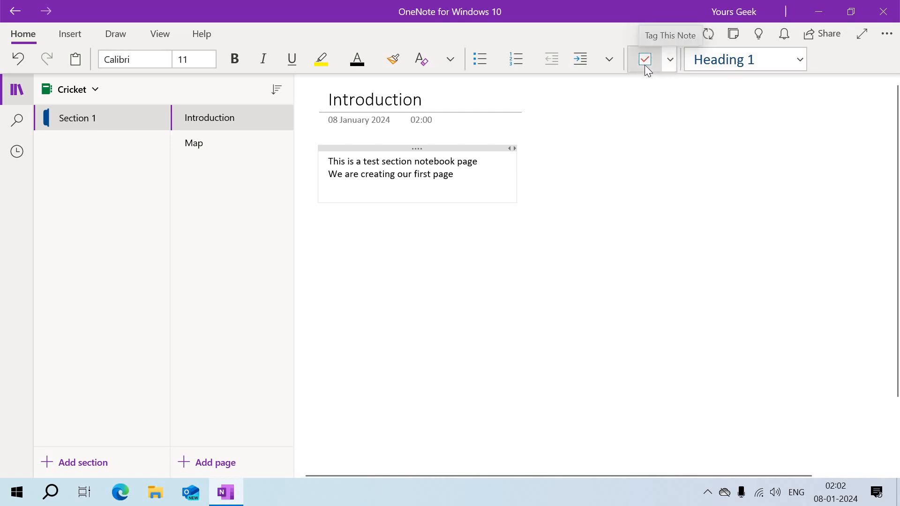
{"action": "left_click", "coordinate": [665, 53]}
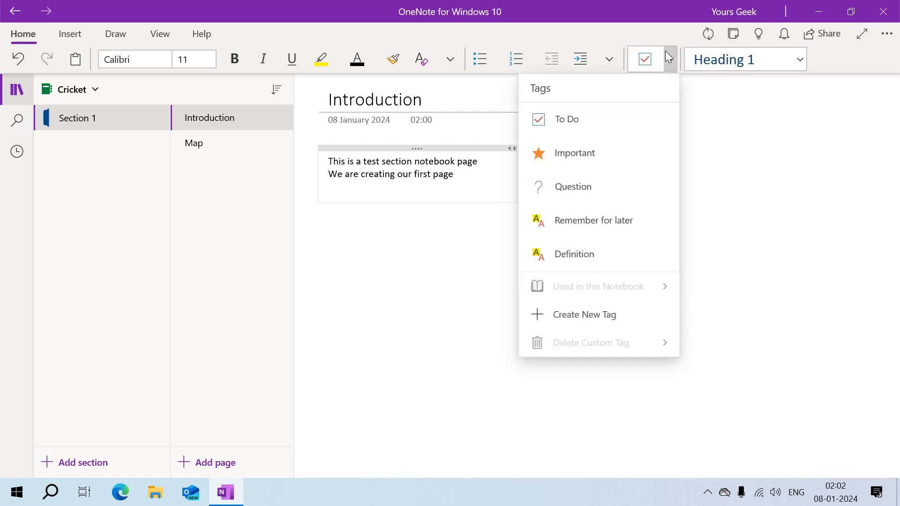
{"action": "left_click", "coordinate": [583, 153]}
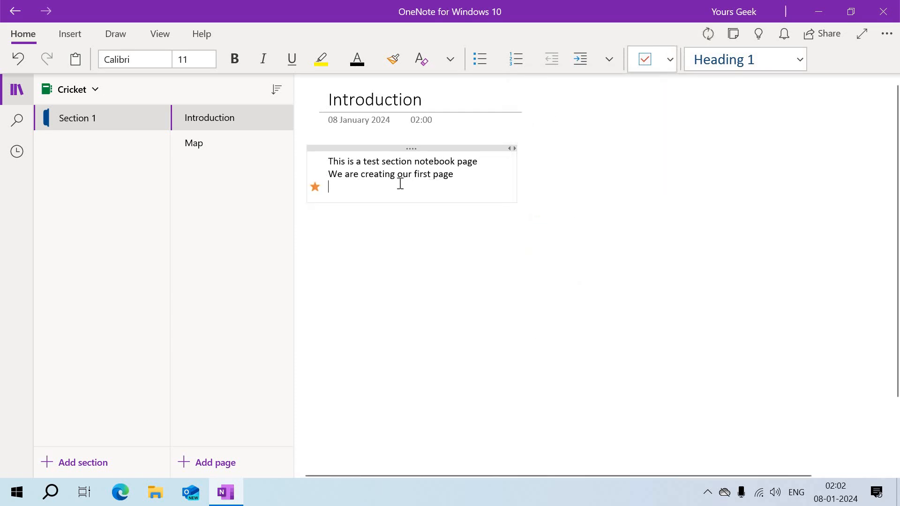
{"action": "type", "text": "this is important"}
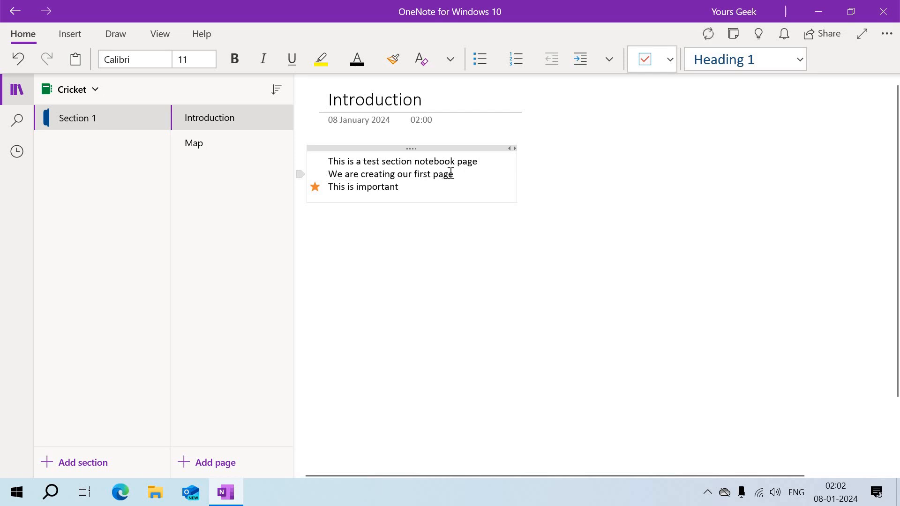
Apply the Remember for later tag to the line "We are creating our first page"
{"action": "left_click_drag", "start_coordinate": [459, 173], "coordinate": [318, 180]}
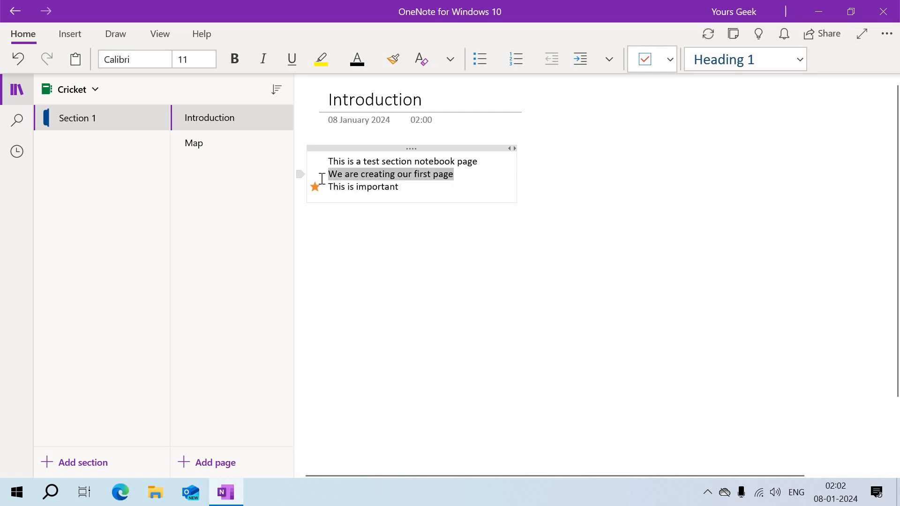
{"action": "left_click", "coordinate": [671, 60]}
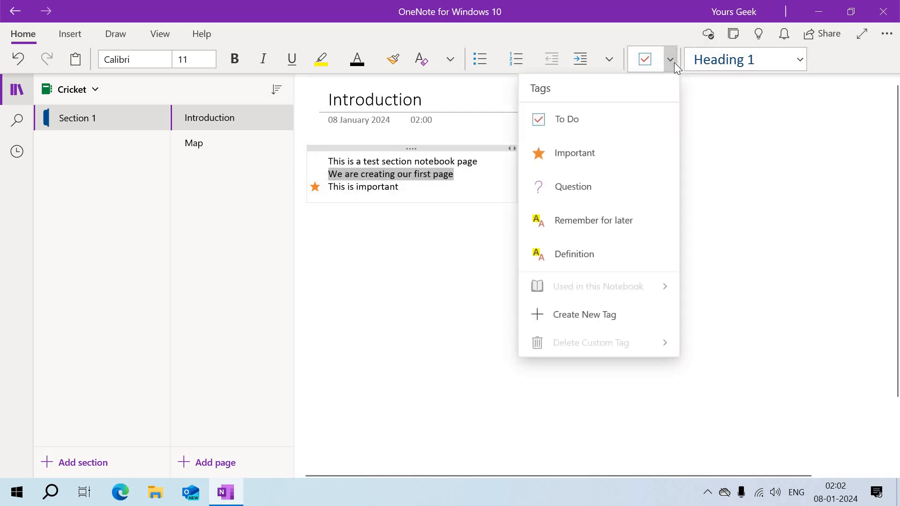
{"action": "left_click", "coordinate": [562, 221]}
{"action": "left_click", "coordinate": [422, 213]}
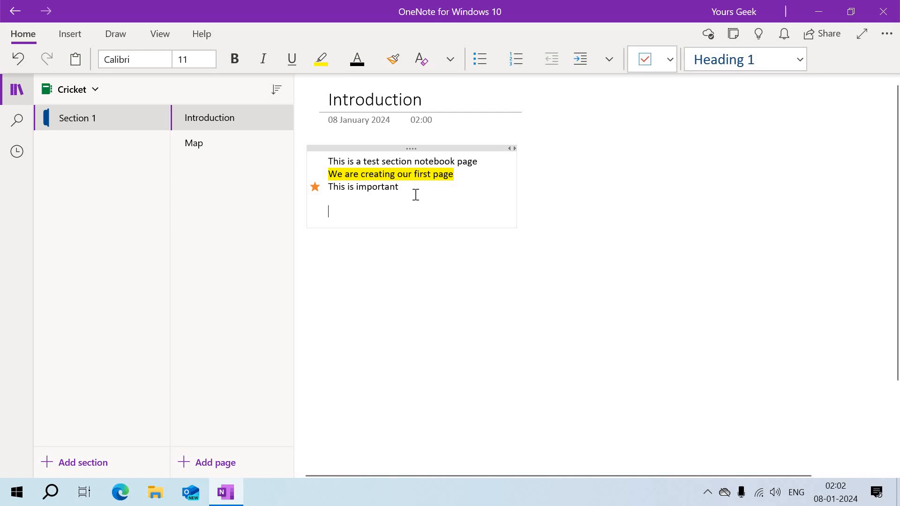
Apply the Question tag to the line "This is a test section notebook page"
{"action": "left_click", "coordinate": [670, 60]}
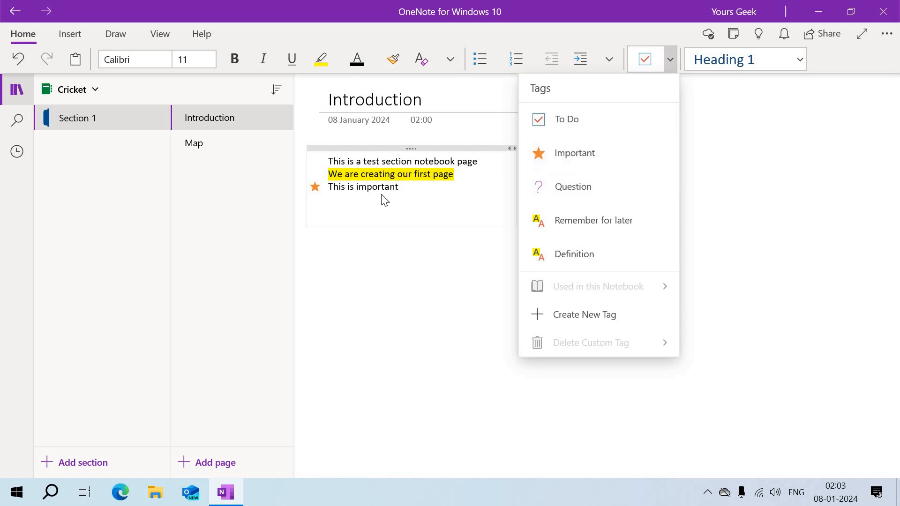
{"action": "left_click", "coordinate": [485, 160]}
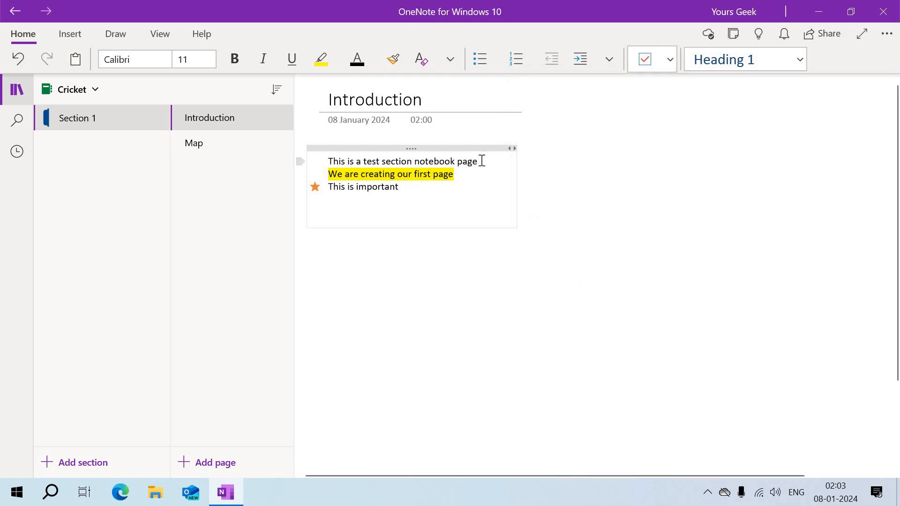
{"action": "left_click_drag", "start_coordinate": [481, 161], "coordinate": [326, 159]}
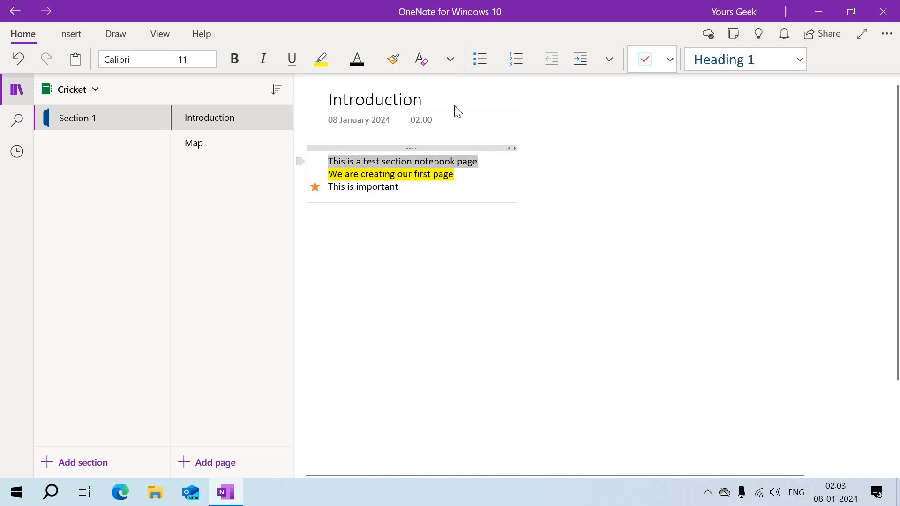
{"action": "left_click", "coordinate": [671, 56]}
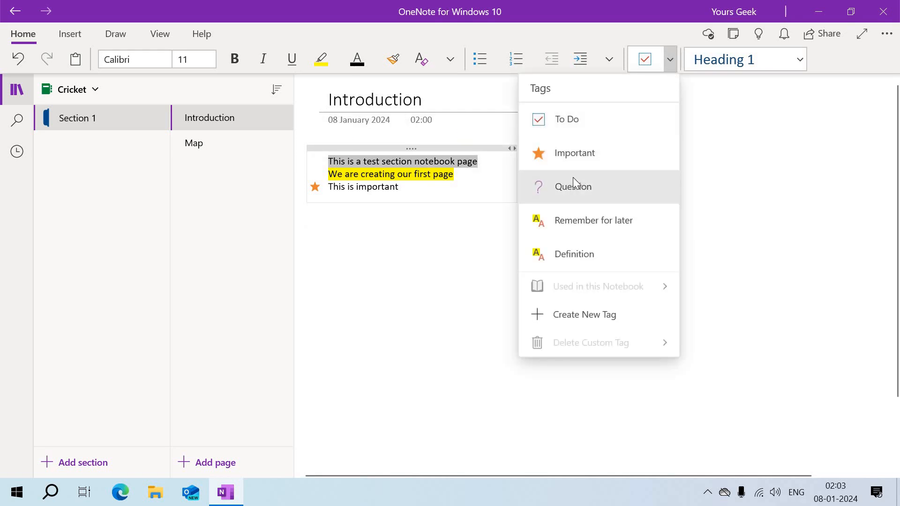
{"action": "left_click", "coordinate": [558, 182]}
{"action": "left_click", "coordinate": [444, 208]}
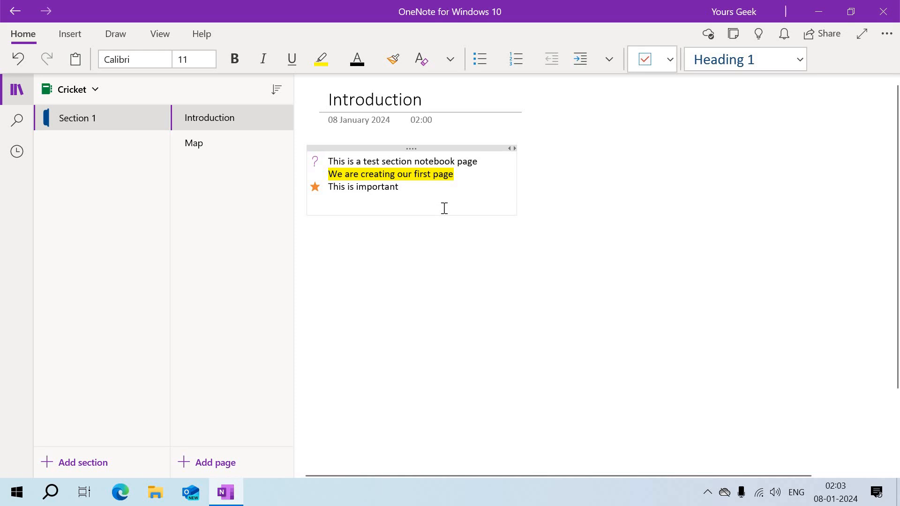
Add a To Do checklist below the Important line with Item, Item 2 and Item3, and tick off the first two
{"action": "left_click", "coordinate": [670, 60]}
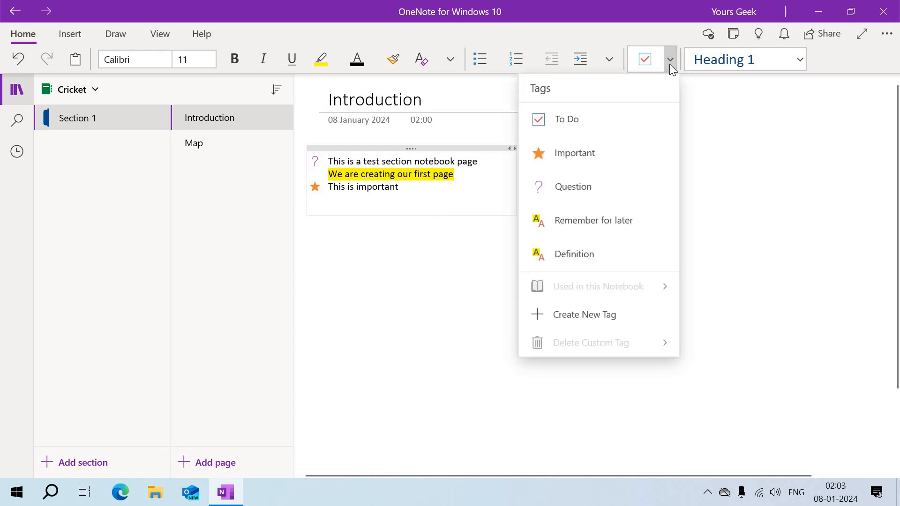
{"action": "left_click", "coordinate": [600, 116]}
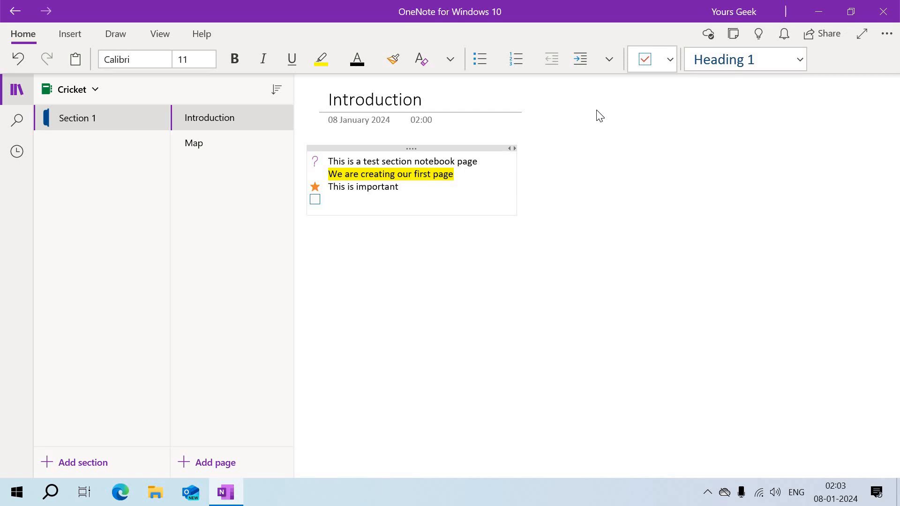
{"action": "key", "text": "Return"}
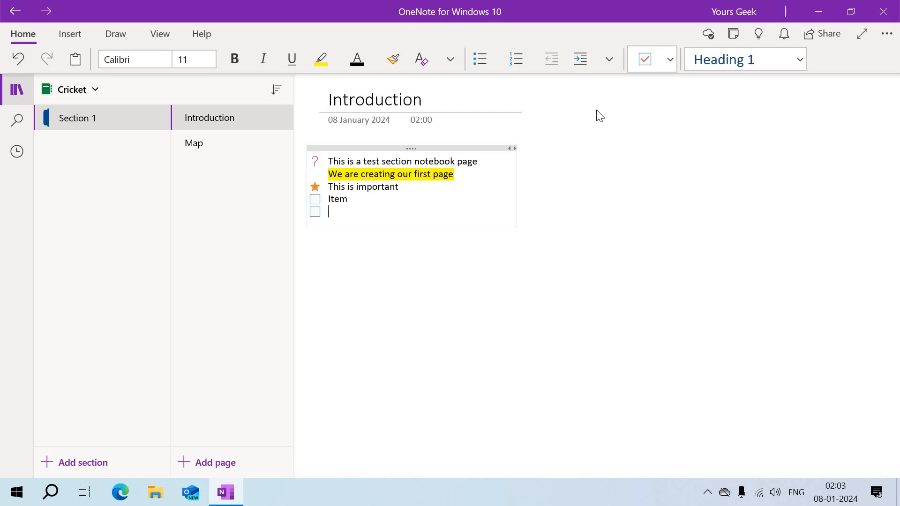
{"action": "type", "text": "item 2"}
{"action": "key", "text": "Return"}
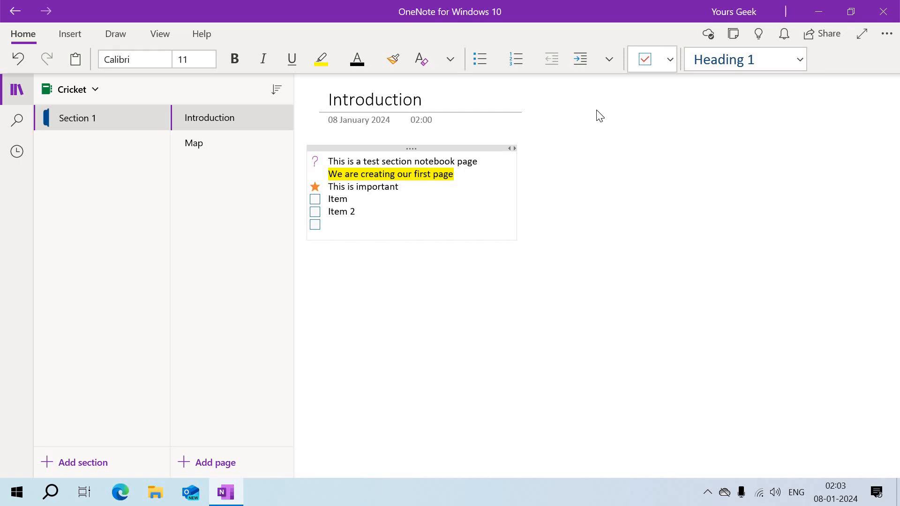
{"action": "type", "text": "item3"}
{"action": "key", "text": "Return"}
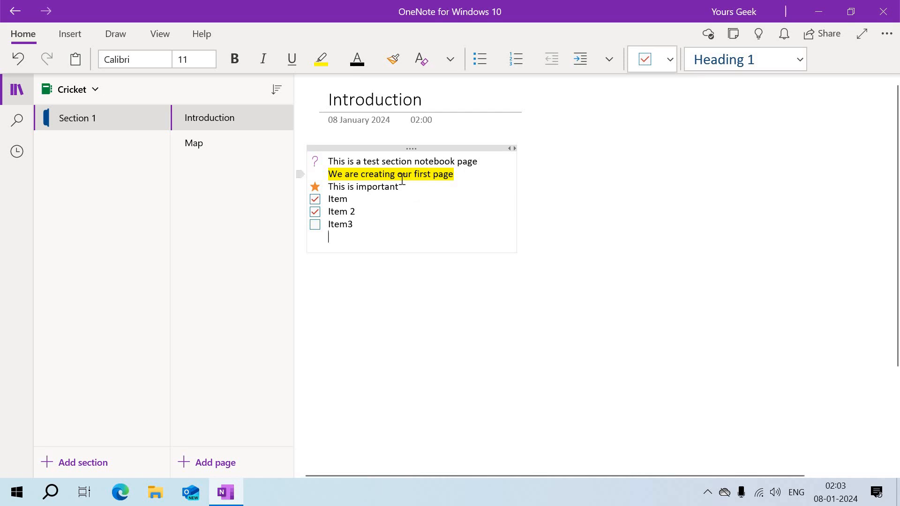
{"action": "left_click", "coordinate": [551, 237]}
On the Map page, draw a large ellipse mid-page with the black pen and Ink to Shape enabled
{"action": "left_click", "coordinate": [227, 147]}
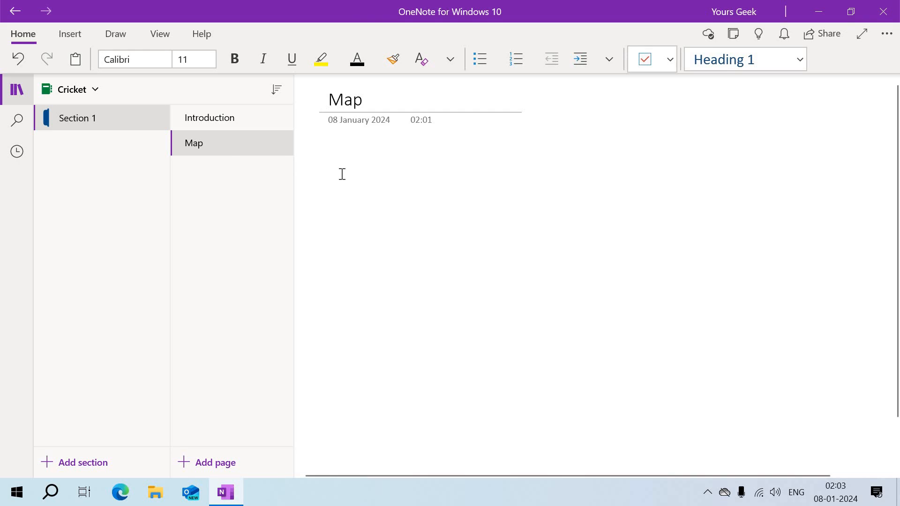
{"action": "left_click", "coordinate": [116, 39]}
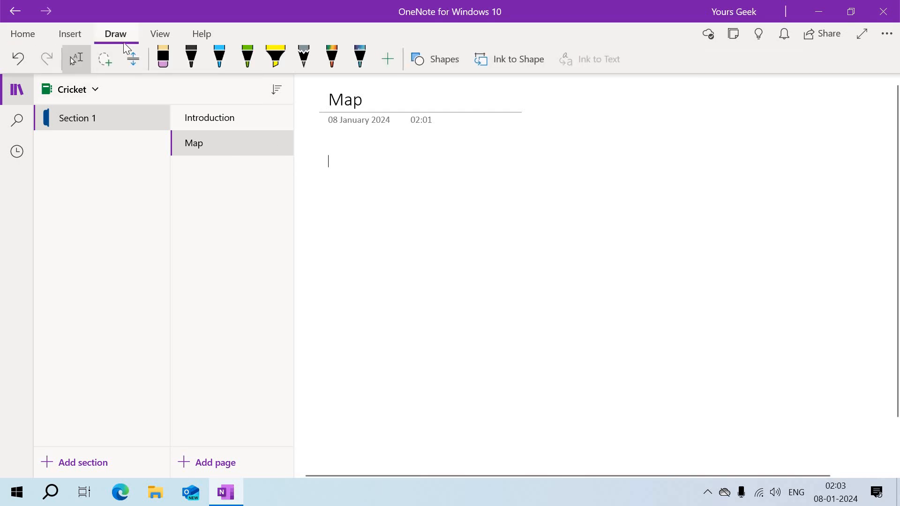
{"action": "left_click", "coordinate": [505, 63]}
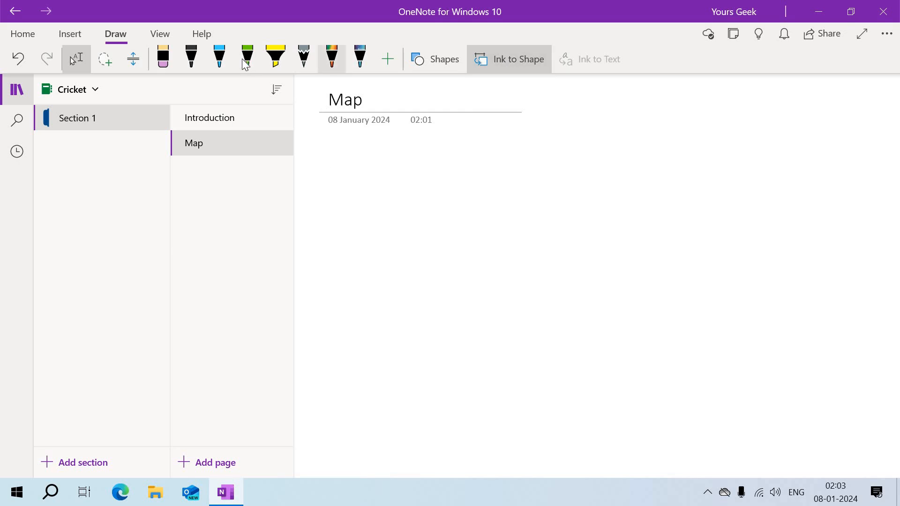
{"action": "left_click", "coordinate": [196, 61]}
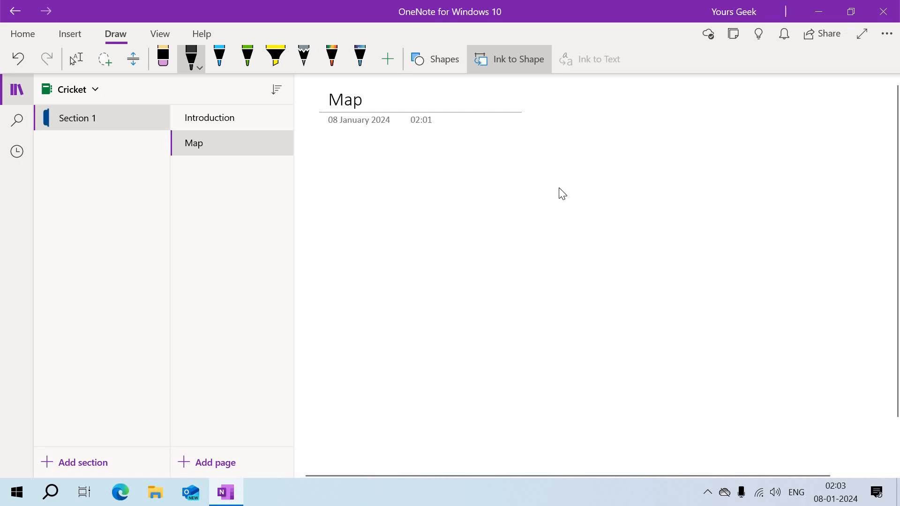
{"action": "mouse_move", "coordinate": [559, 188]}
{"action": "left_mouse_down"}
{"action": "mouse_move", "coordinate": [472, 209]}
{"action": "mouse_move", "coordinate": [442, 291]}
{"action": "mouse_move", "coordinate": [522, 350]}
{"action": "mouse_move", "coordinate": [630, 330]}
{"action": "left_mouse_up"}
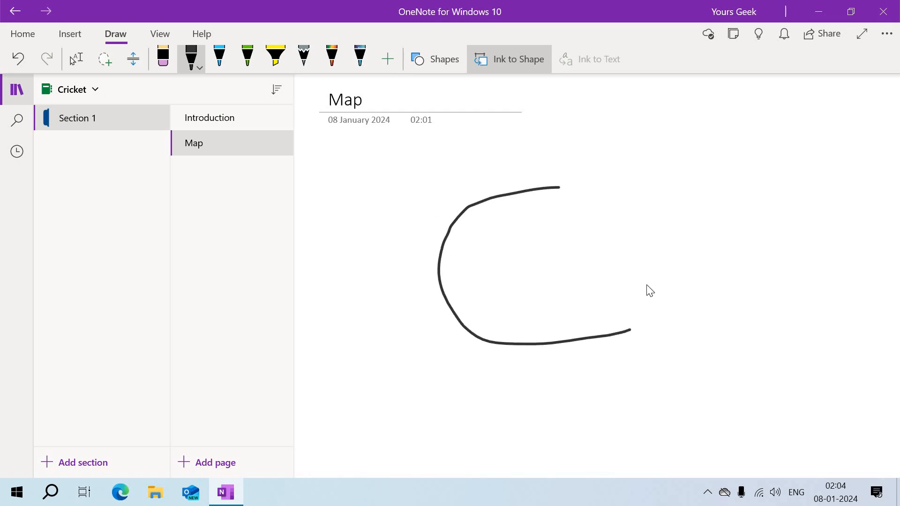
{"action": "mouse_move", "coordinate": [649, 290]}
{"action": "left_mouse_down"}
{"action": "mouse_move", "coordinate": [629, 227]}
{"action": "mouse_move", "coordinate": [561, 190]}
{"action": "left_mouse_up"}
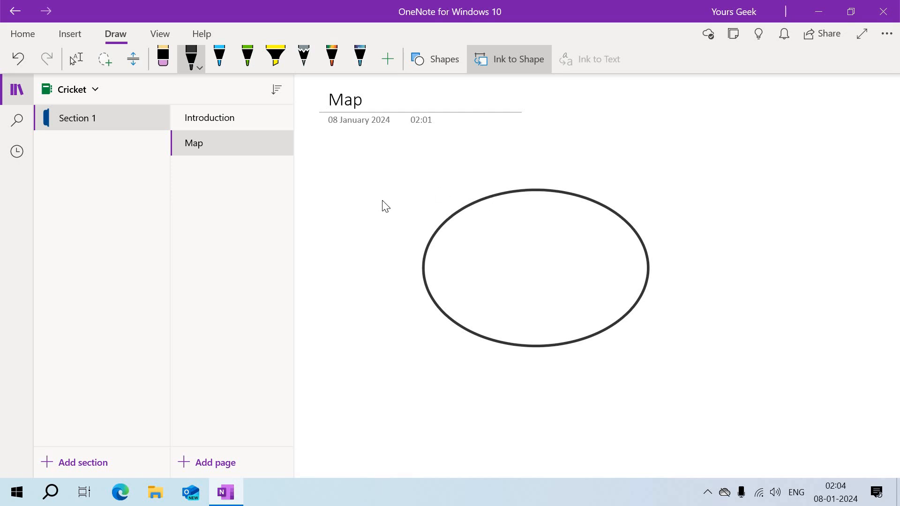
Draw four rectangles around the ellipse with the black pen, one on each side and one each above and below
{"action": "mouse_move", "coordinate": [399, 217]}
{"action": "left_mouse_down"}
{"action": "mouse_move", "coordinate": [349, 222]}
{"action": "mouse_move", "coordinate": [340, 328]}
{"action": "mouse_move", "coordinate": [416, 322]}
{"action": "mouse_move", "coordinate": [410, 231]}
{"action": "mouse_move", "coordinate": [398, 215]}
{"action": "left_mouse_up"}
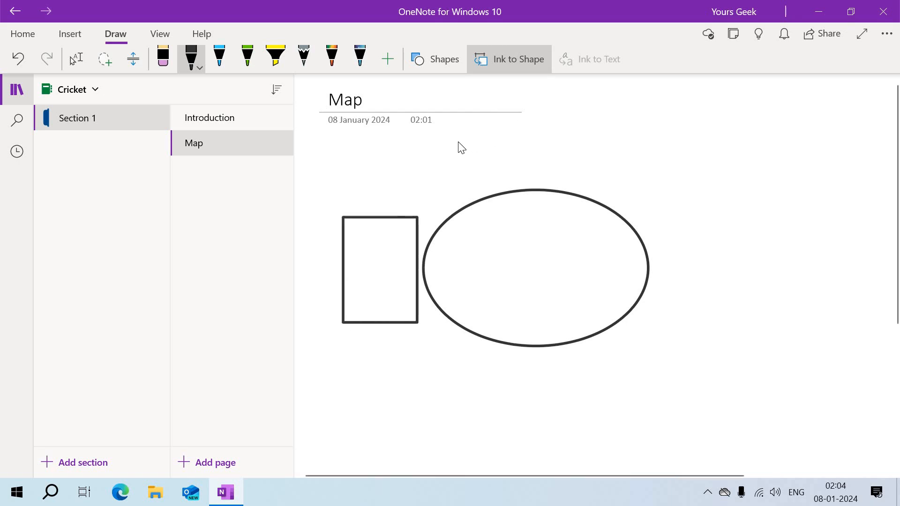
{"action": "mouse_move", "coordinate": [457, 140]}
{"action": "left_mouse_down"}
{"action": "mouse_move", "coordinate": [610, 139]}
{"action": "mouse_move", "coordinate": [620, 142]}
{"action": "mouse_move", "coordinate": [624, 187]}
{"action": "left_mouse_up"}
{"action": "mouse_move", "coordinate": [500, 186]}
{"action": "left_mouse_down"}
{"action": "mouse_move", "coordinate": [461, 192]}
{"action": "mouse_move", "coordinate": [459, 140]}
{"action": "left_mouse_up"}
{"action": "left_click_drag", "start_coordinate": [672, 208], "coordinate": [671, 335]}
{"action": "mouse_move", "coordinate": [768, 324]}
{"action": "left_mouse_down"}
{"action": "mouse_move", "coordinate": [777, 317]}
{"action": "mouse_move", "coordinate": [769, 205]}
{"action": "mouse_move", "coordinate": [683, 218]}
{"action": "mouse_move", "coordinate": [670, 209]}
{"action": "left_mouse_up"}
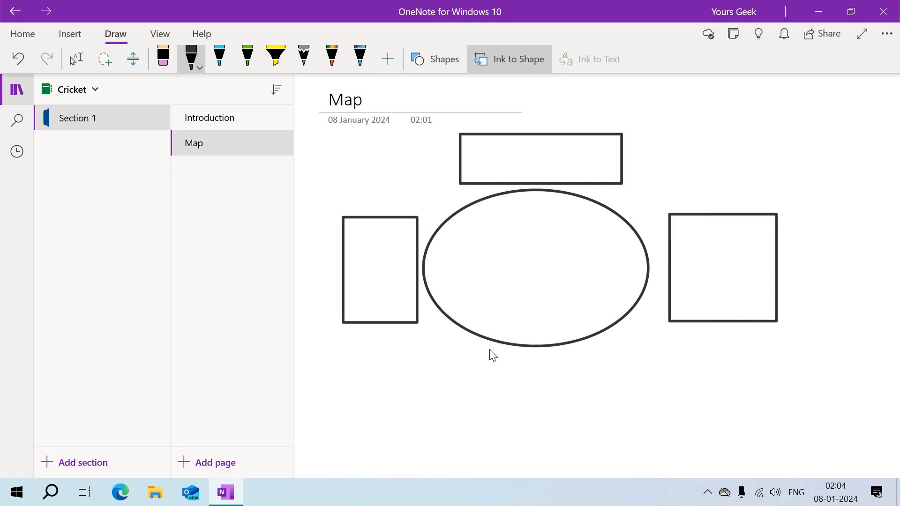
{"action": "mouse_move", "coordinate": [473, 360]}
{"action": "left_mouse_down"}
{"action": "mouse_move", "coordinate": [452, 472]}
{"action": "mouse_move", "coordinate": [673, 436]}
{"action": "mouse_move", "coordinate": [665, 363]}
{"action": "mouse_move", "coordinate": [482, 375]}
{"action": "mouse_move", "coordinate": [473, 362]}
{"action": "left_mouse_up"}
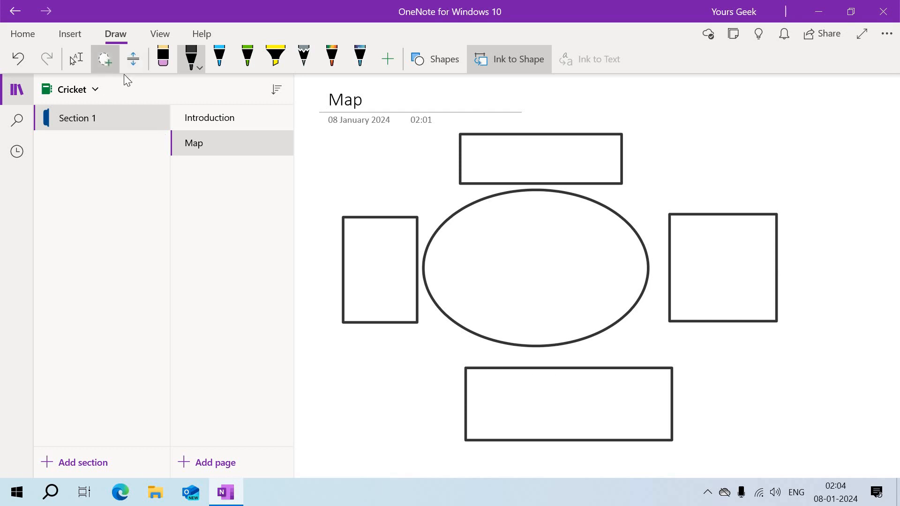
Lasso the rectangle below the ellipse and shift it slightly left so it sits more centrally beneath the ellipse
{"action": "left_click", "coordinate": [104, 58]}
{"action": "mouse_move", "coordinate": [444, 351]}
{"action": "left_mouse_down"}
{"action": "mouse_move", "coordinate": [677, 360]}
{"action": "mouse_move", "coordinate": [717, 438]}
{"action": "mouse_move", "coordinate": [600, 465]}
{"action": "mouse_move", "coordinate": [470, 446]}
{"action": "mouse_move", "coordinate": [427, 388]}
{"action": "mouse_move", "coordinate": [442, 321]}
{"action": "left_mouse_up"}
{"action": "mouse_move", "coordinate": [566, 363]}
{"action": "left_mouse_down"}
{"action": "mouse_move", "coordinate": [536, 367]}
{"action": "mouse_move", "coordinate": [542, 359]}
{"action": "left_mouse_up"}
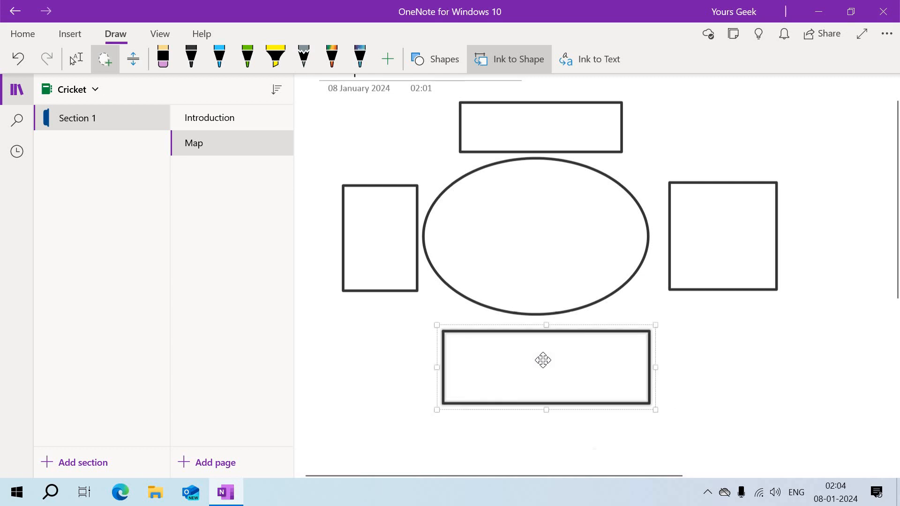
{"action": "left_click", "coordinate": [695, 361]}
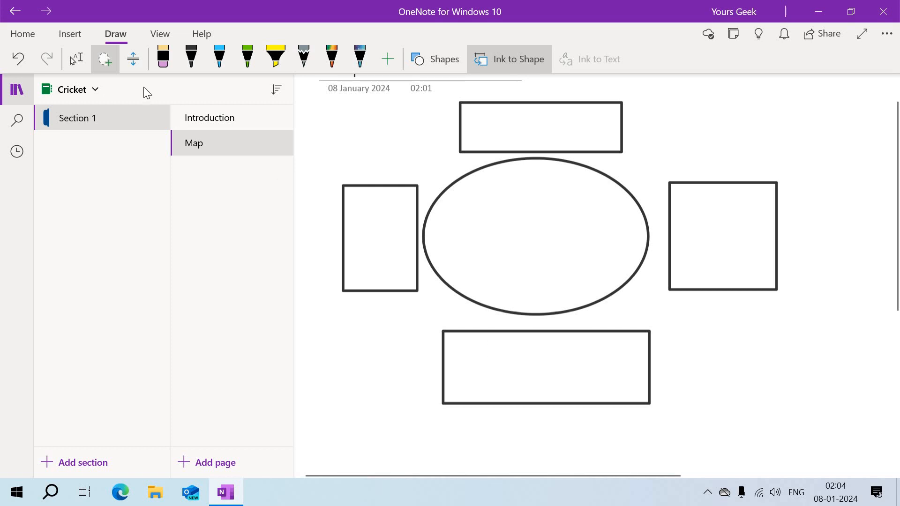
Add the text label "Section 1" just above the square on the ellipse's right side
{"action": "left_click", "coordinate": [73, 60]}
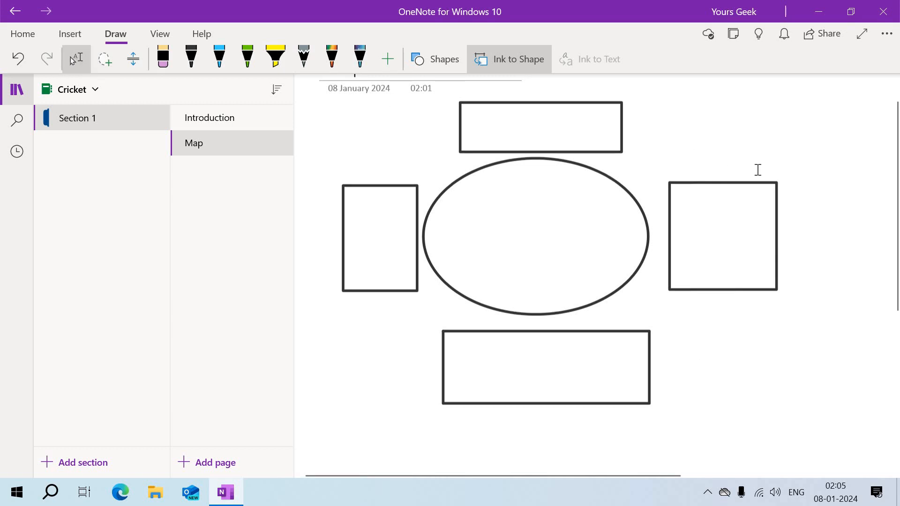
{"action": "type", "text": "sect"}
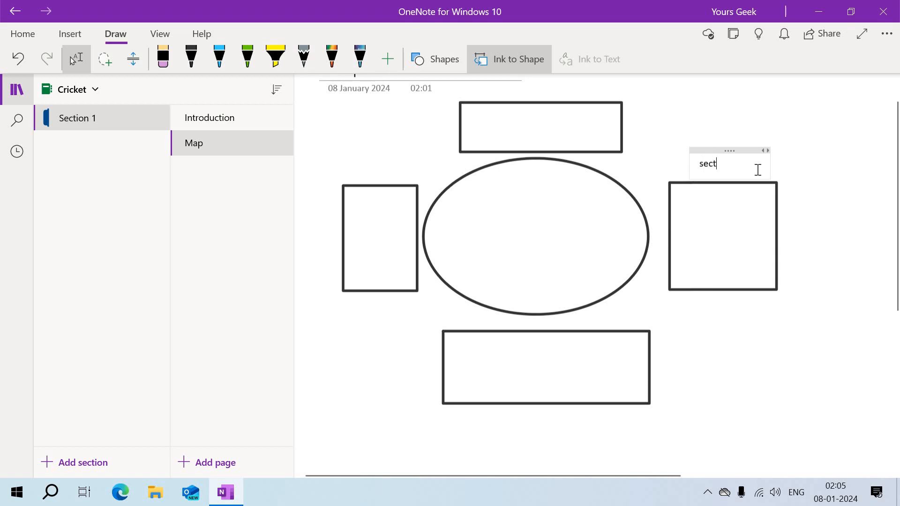
{"action": "type", "text": "ion 1"}
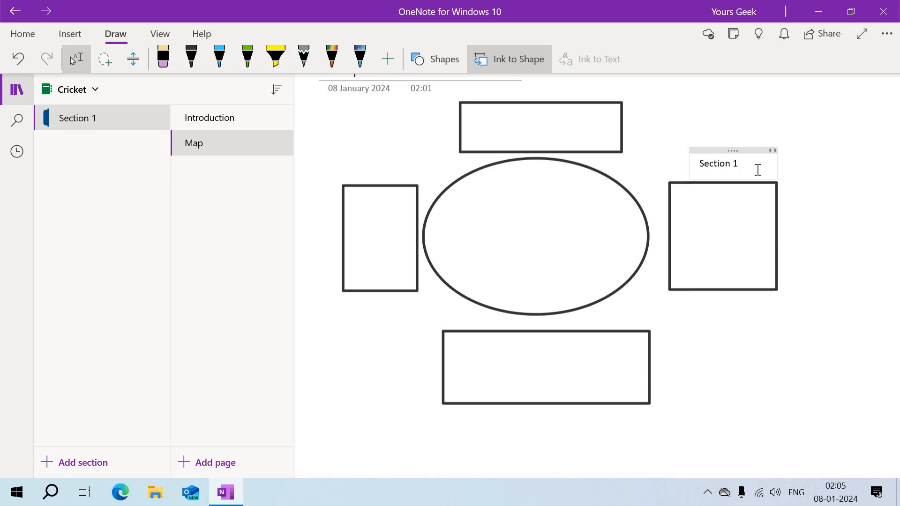
{"action": "left_click", "coordinate": [823, 185]}
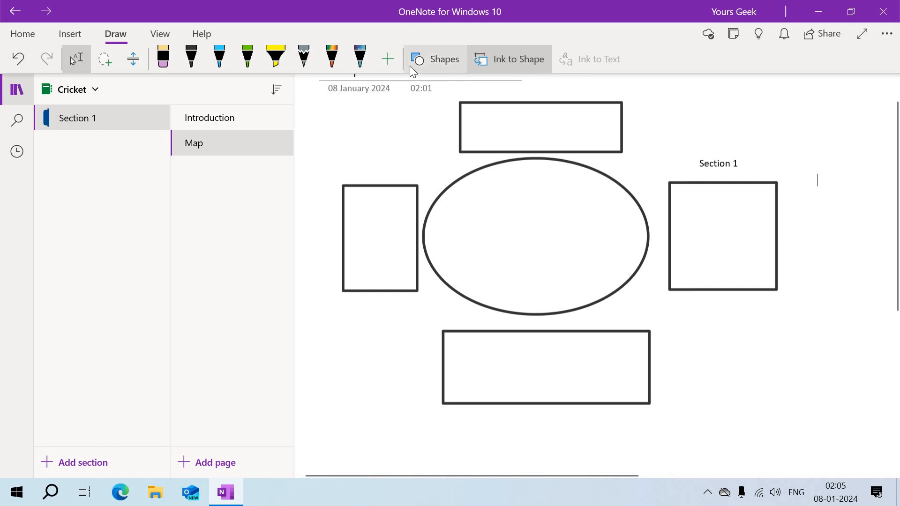
Select the rectangle below the ellipse with the lasso and clear the selection
{"action": "left_click", "coordinate": [107, 60]}
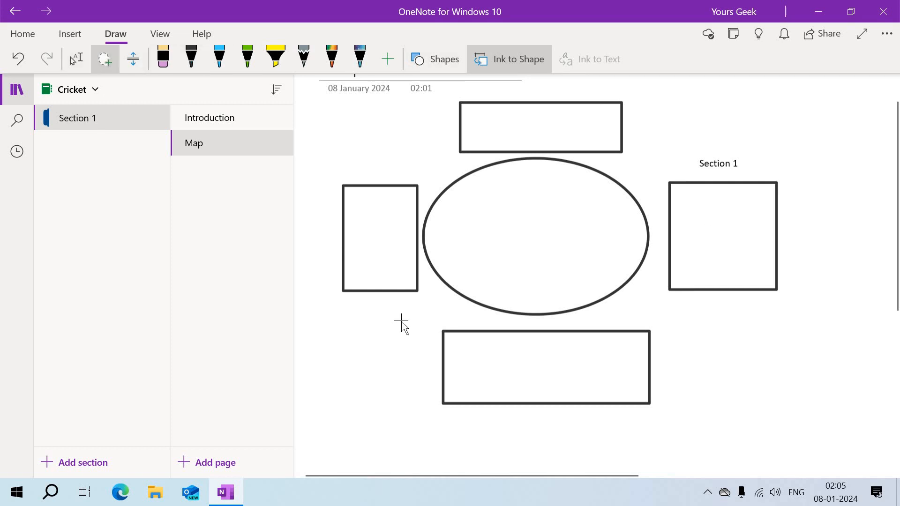
{"action": "mouse_move", "coordinate": [401, 321]}
{"action": "left_mouse_down"}
{"action": "mouse_move", "coordinate": [685, 321]}
{"action": "mouse_move", "coordinate": [673, 420]}
{"action": "mouse_move", "coordinate": [414, 388]}
{"action": "mouse_move", "coordinate": [401, 320]}
{"action": "left_mouse_up"}
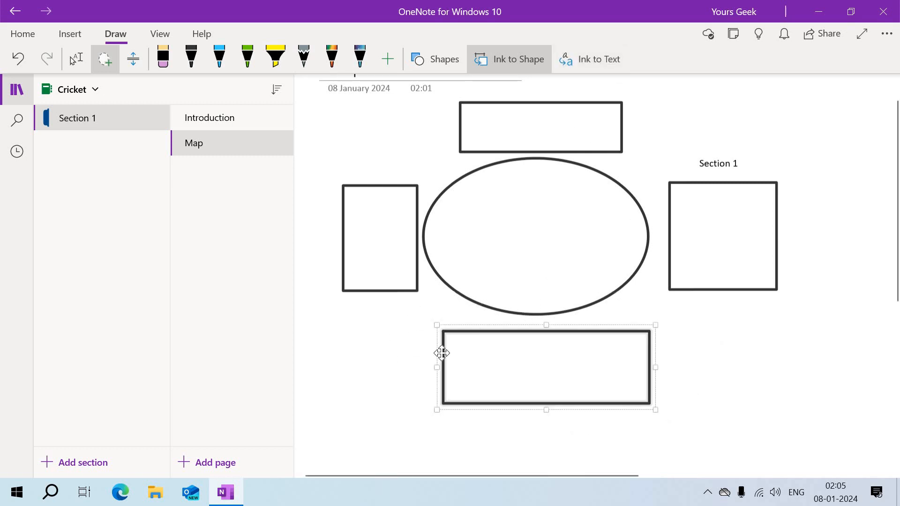
{"action": "mouse_move", "coordinate": [328, 345]}
{"action": "left_mouse_down"}
{"action": "mouse_move", "coordinate": [328, 392]}
{"action": "mouse_move", "coordinate": [330, 380]}
{"action": "left_mouse_up"}
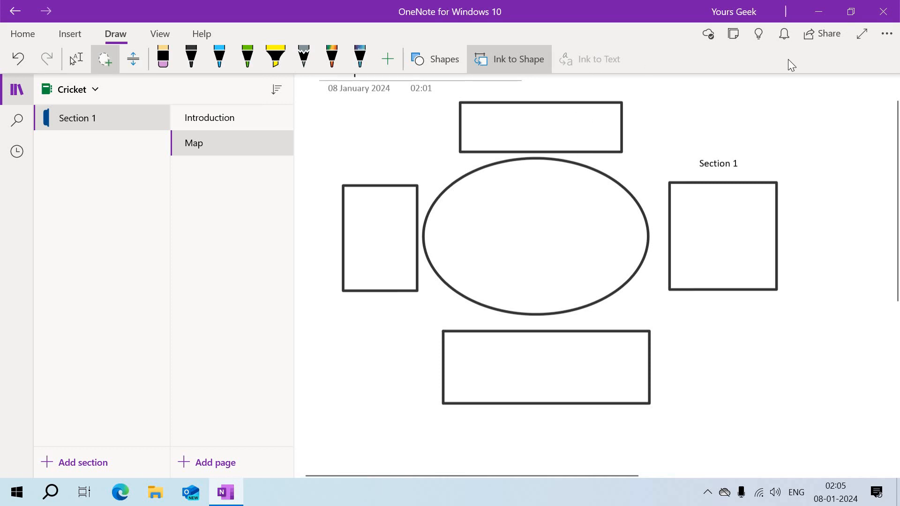
Open the sharing options for the Cricket notebook and set the email invitation permission to Can view, without sending an invitation
{"action": "left_click", "coordinate": [827, 37]}
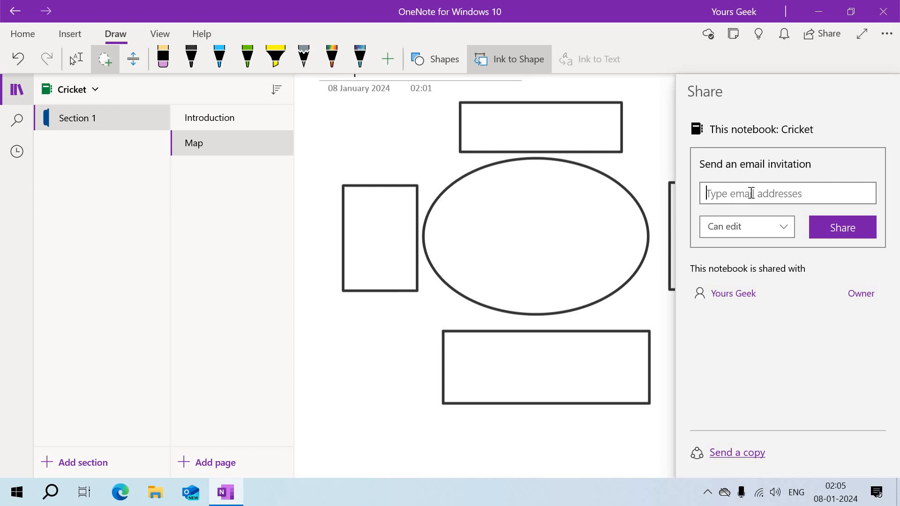
{"action": "left_click", "coordinate": [779, 235]}
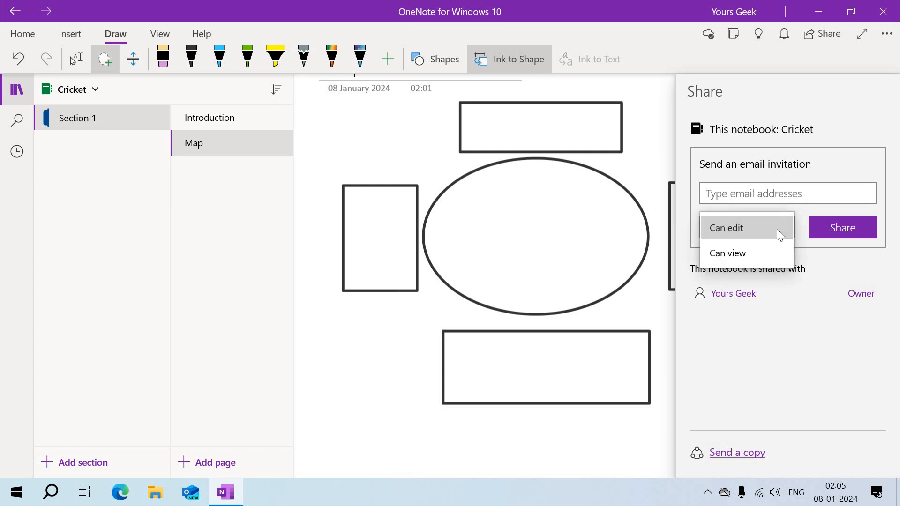
{"action": "left_click", "coordinate": [748, 253]}
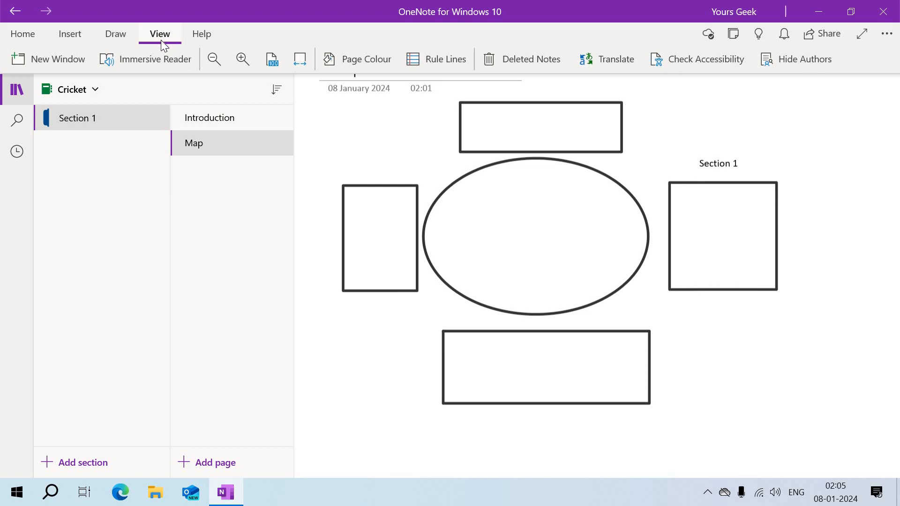
Set the Map page's background colour to the pale green shade in the third column of the palette's first row
{"action": "left_click", "coordinate": [335, 68]}
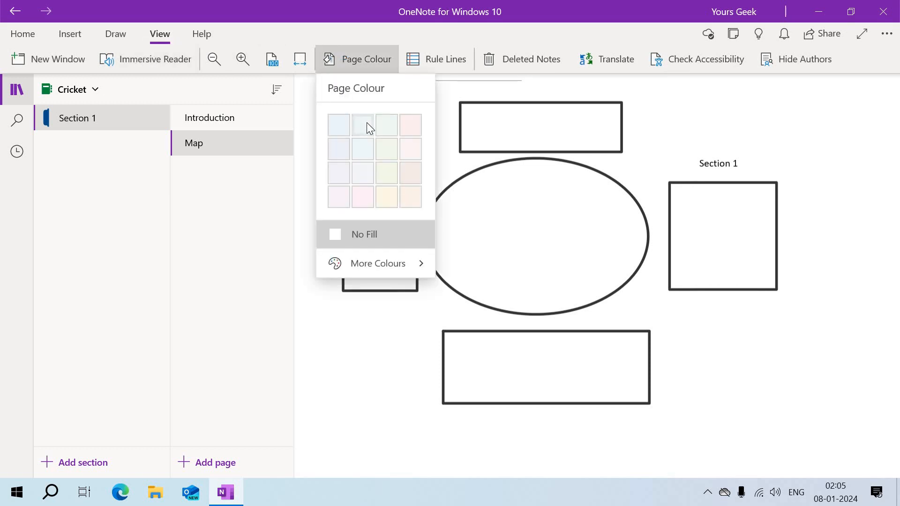
{"action": "left_click", "coordinate": [390, 123]}
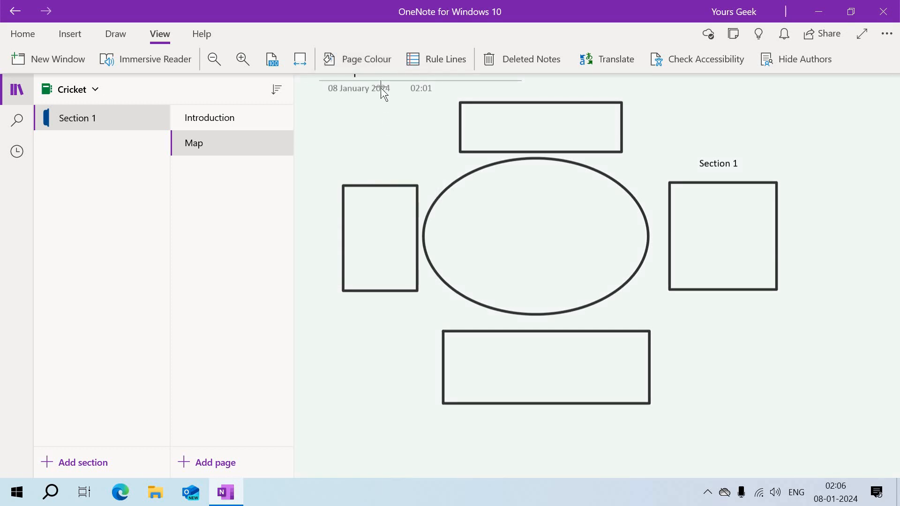
{"action": "left_click", "coordinate": [367, 64]}
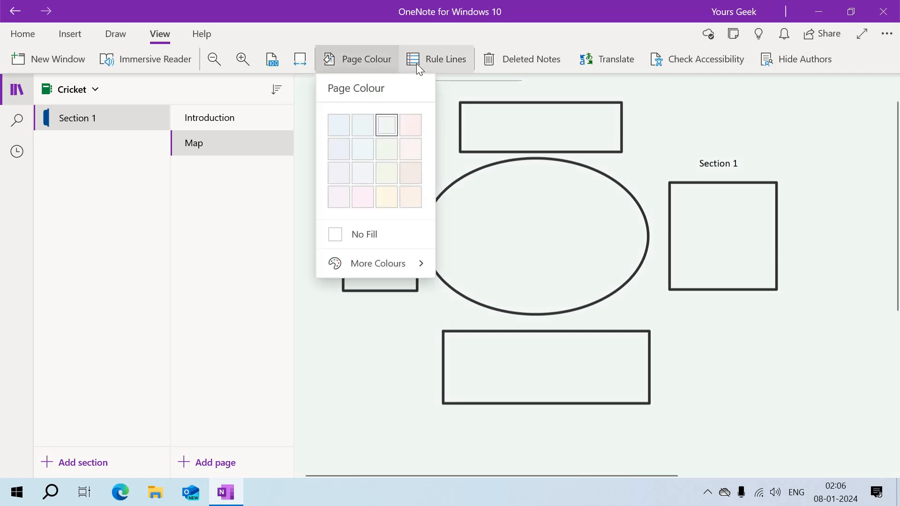
Add rule lines to the Map page, trying the second spacing and settling on the wider third spacing
{"action": "left_click", "coordinate": [416, 64]}
{"action": "left_click", "coordinate": [472, 108]}
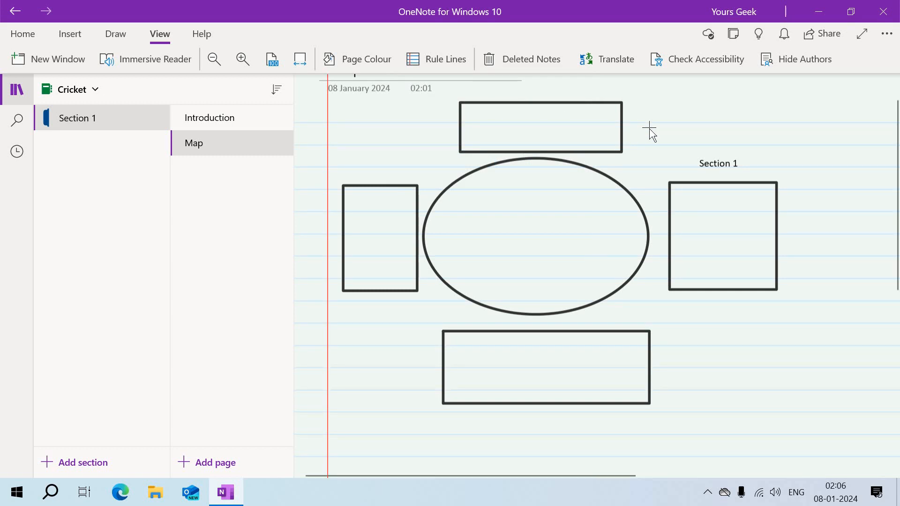
{"action": "left_click", "coordinate": [459, 69]}
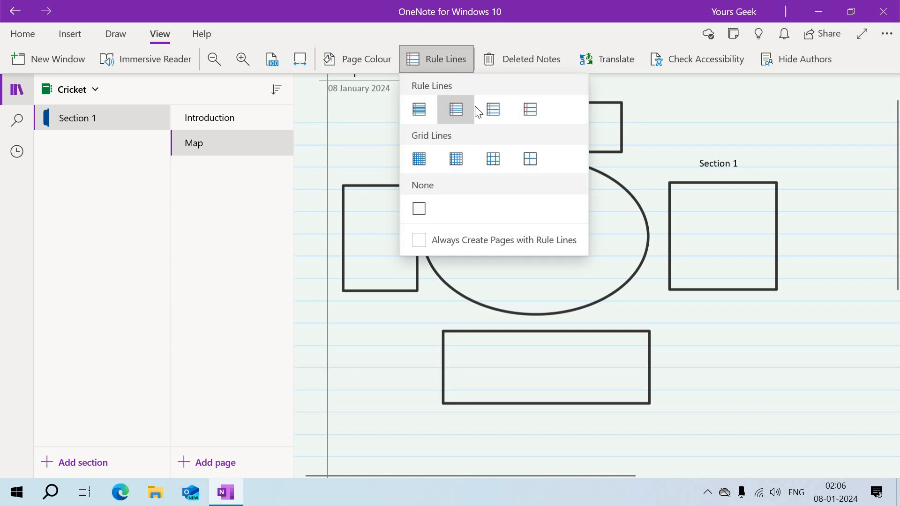
{"action": "left_click", "coordinate": [504, 108]}
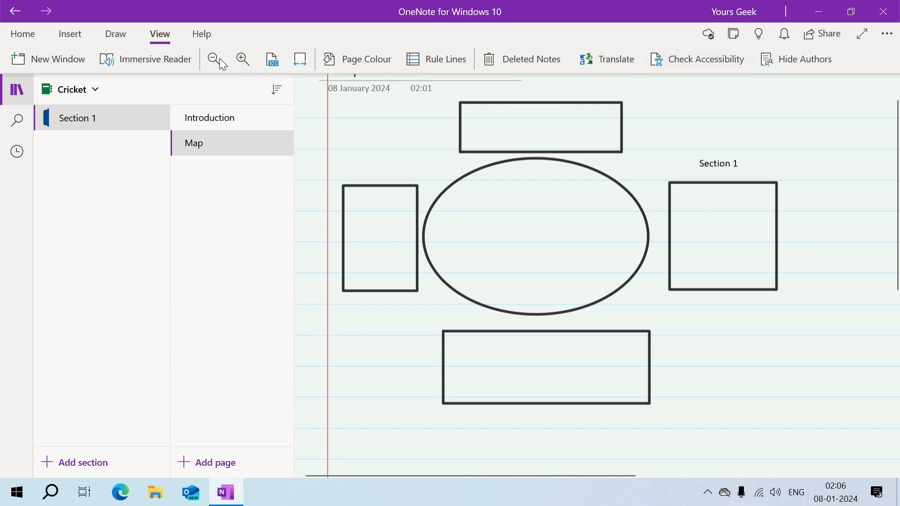
View the insertable content types and the subscript and superscript structures in Equation Tools, and close the equation tools
{"action": "left_click", "coordinate": [79, 38]}
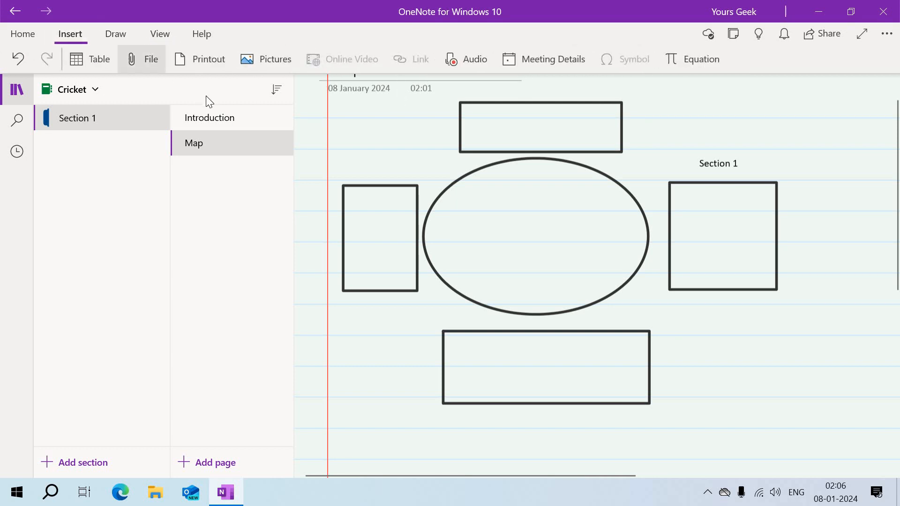
{"action": "left_click_drag", "start_coordinate": [206, 96], "coordinate": [263, 63]}
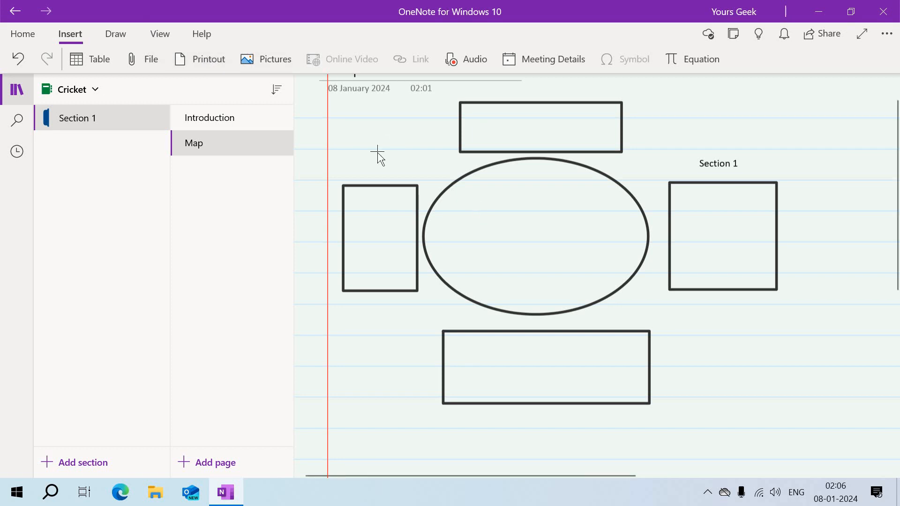
{"action": "left_click", "coordinate": [696, 69]}
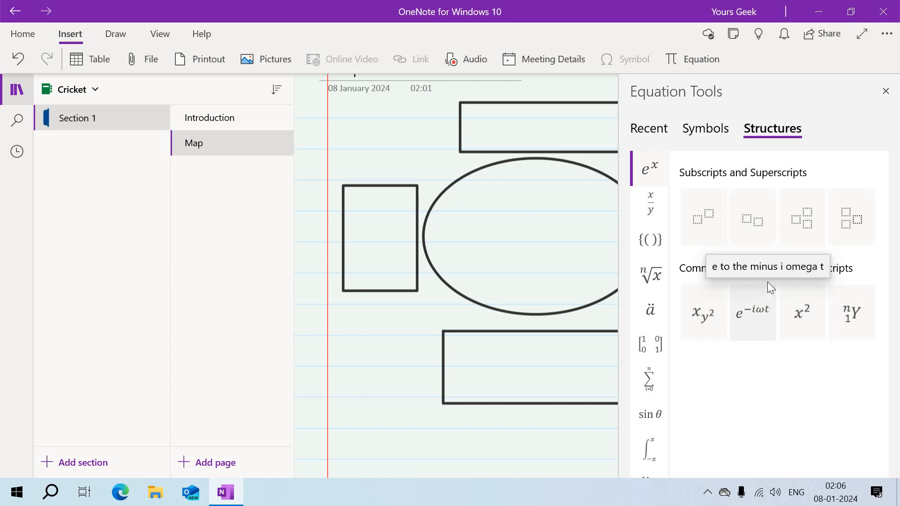
{"action": "left_click", "coordinate": [885, 91]}
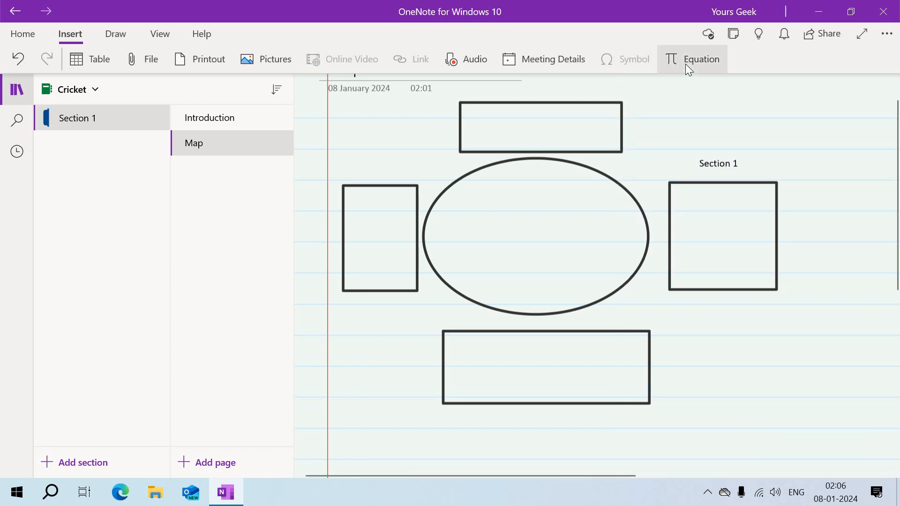
Return to the Introduction page and create a new notebook named "Soccer"
{"action": "left_click", "coordinate": [246, 123]}
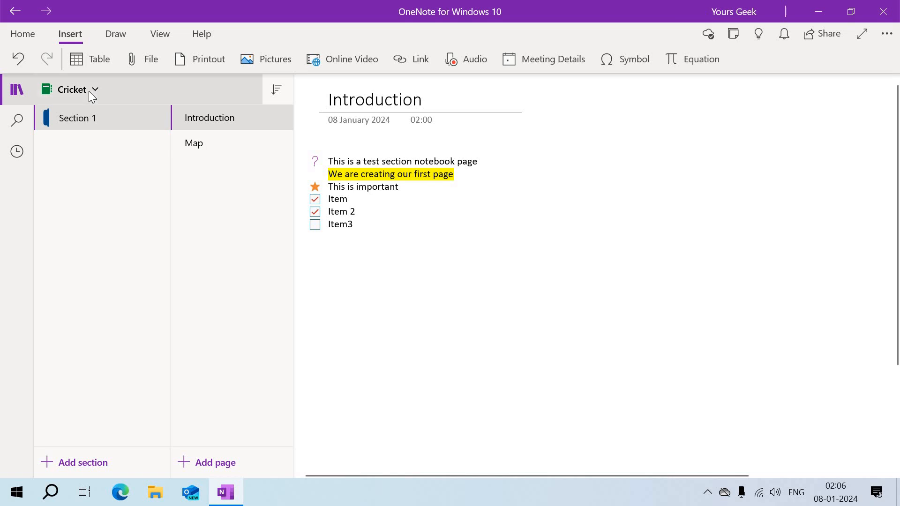
{"action": "left_click", "coordinate": [89, 91]}
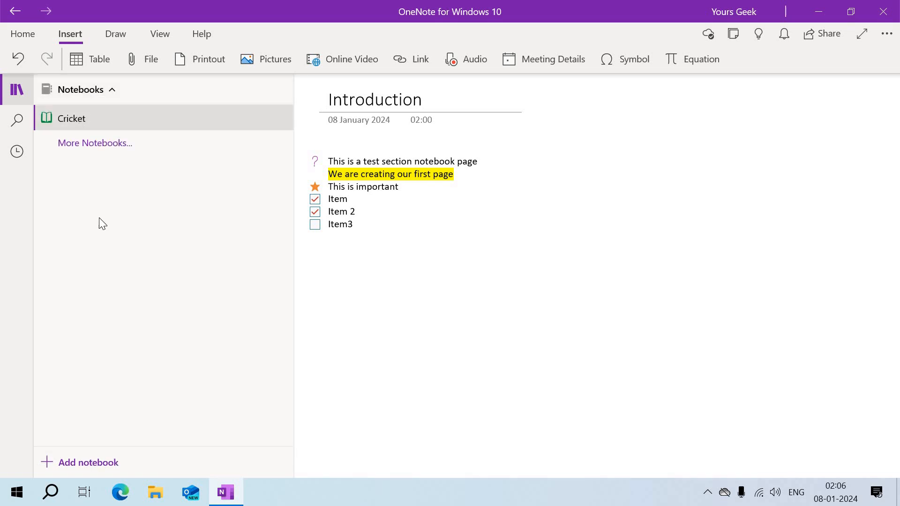
{"action": "left_click", "coordinate": [89, 468]}
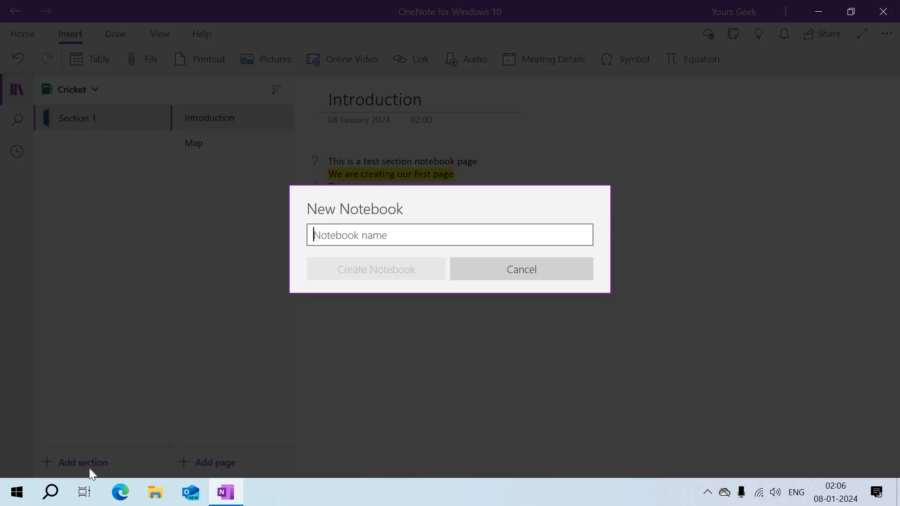
{"action": "type", "text": "G"}
{"action": "key", "text": "BackSpace"}
{"action": "type", "text": "Soccer"}
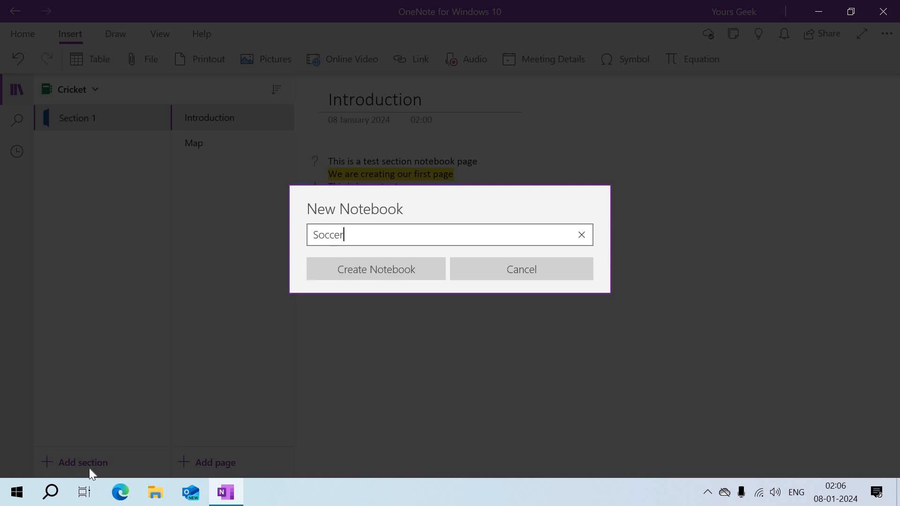
{"action": "left_click", "coordinate": [344, 272]}
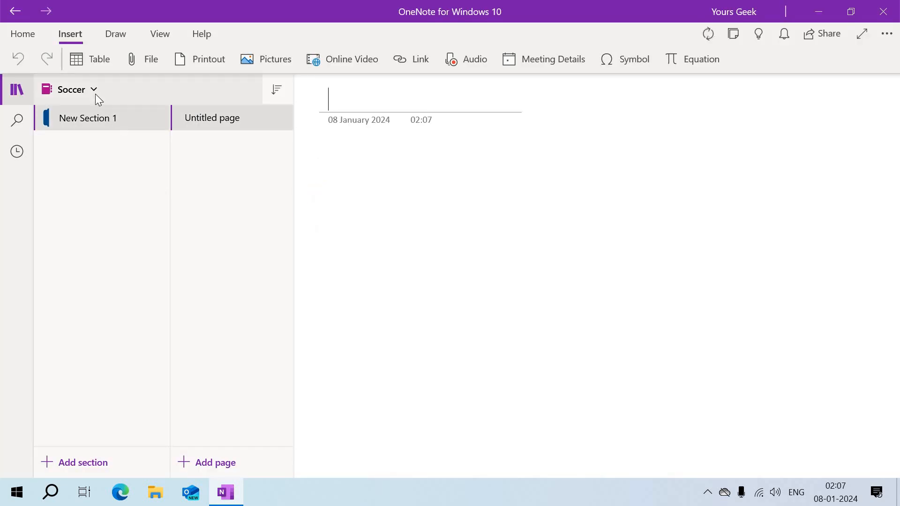
Switch to the Cricket notebook and back to the Soccer notebook to view both
{"action": "left_click", "coordinate": [94, 91]}
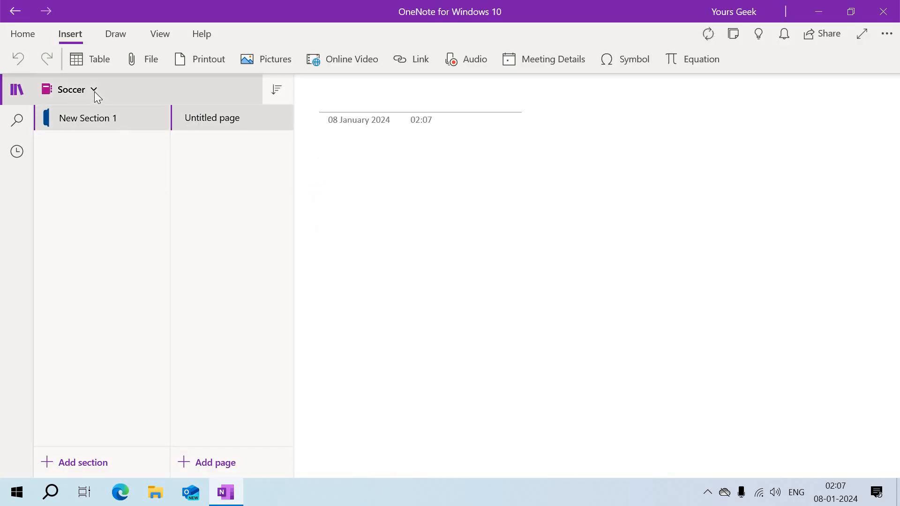
{"action": "left_click", "coordinate": [70, 127]}
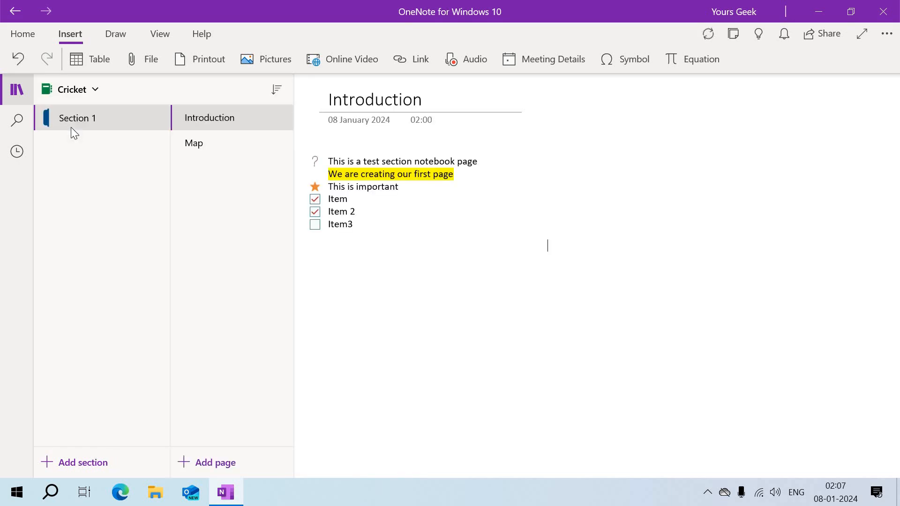
{"action": "left_click", "coordinate": [93, 90]}
{"action": "left_click", "coordinate": [69, 145]}
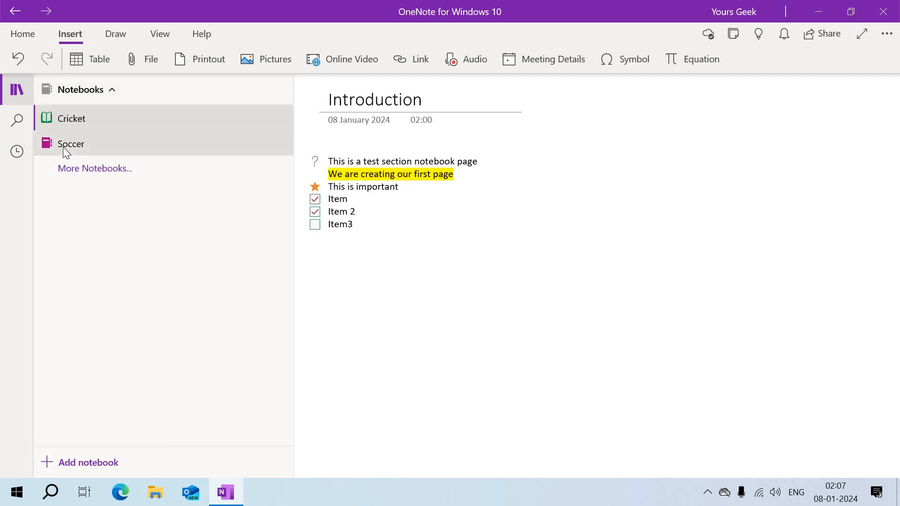
{"action": "left_click", "coordinate": [68, 91]}
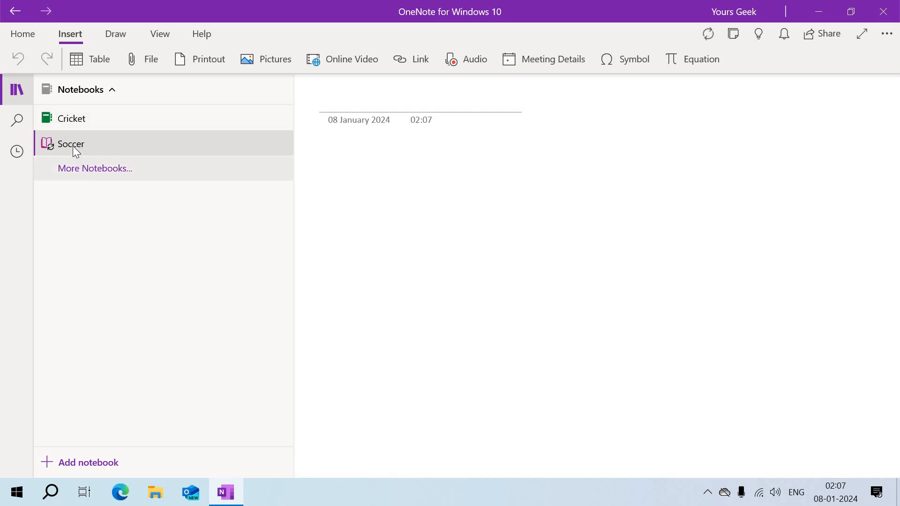
{"action": "left_click", "coordinate": [91, 91]}
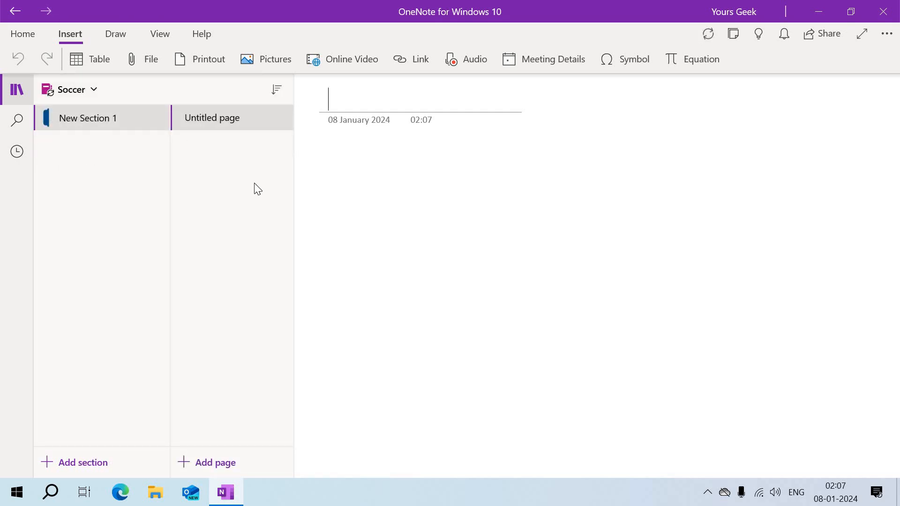
Reopen the Cricket notebook on its Introduction page and show the text formatting commands
{"action": "left_click", "coordinate": [77, 78]}
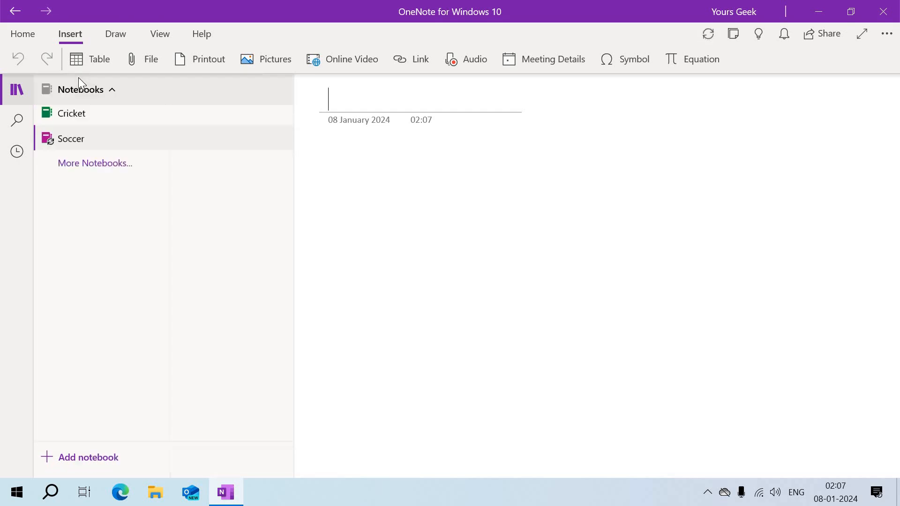
{"action": "left_click", "coordinate": [71, 121]}
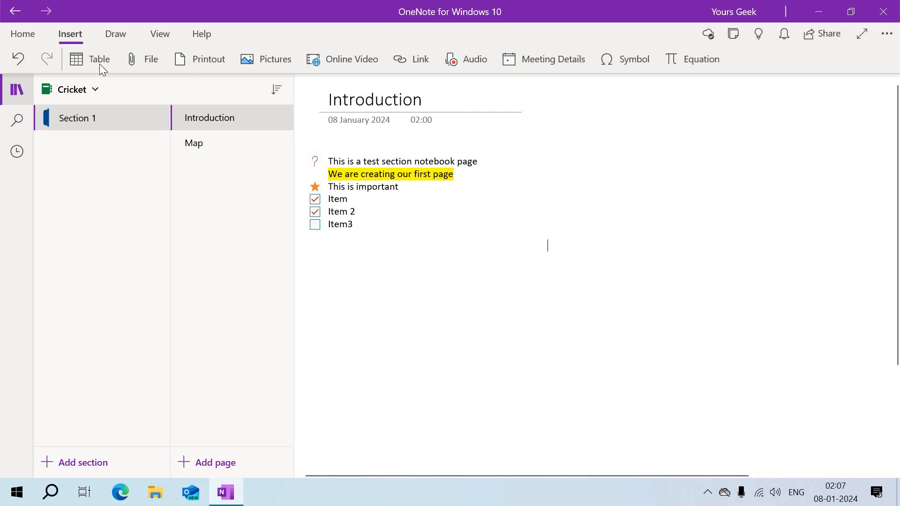
{"action": "left_click", "coordinate": [26, 36]}
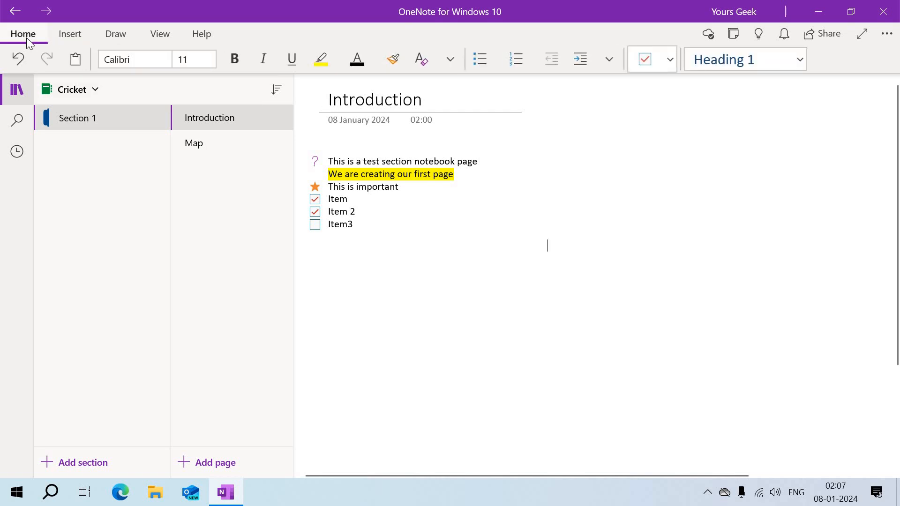